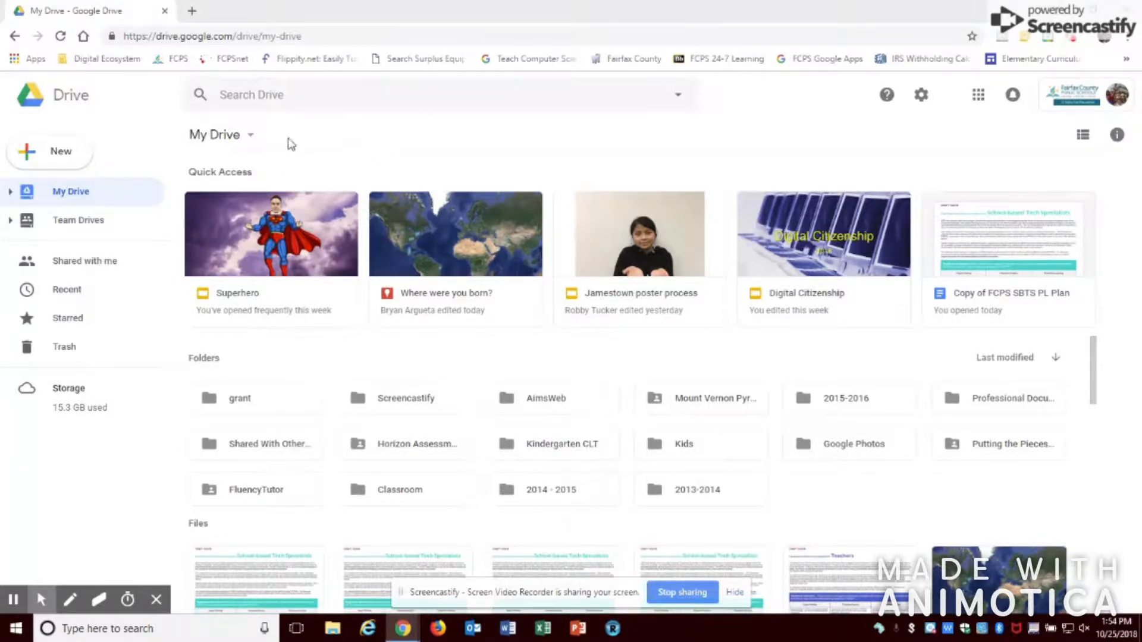
Create a new Google Slides presentation and replace its default title slide with a blank slide
{"action": "left_click", "coordinate": [83, 153]}
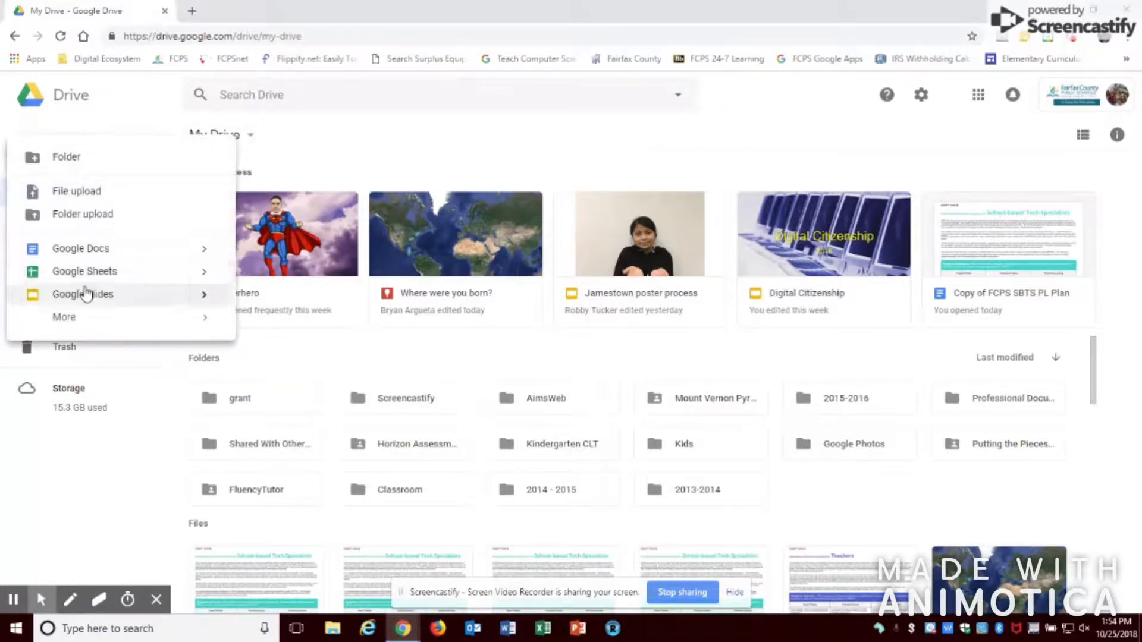
{"action": "left_click", "coordinate": [85, 294]}
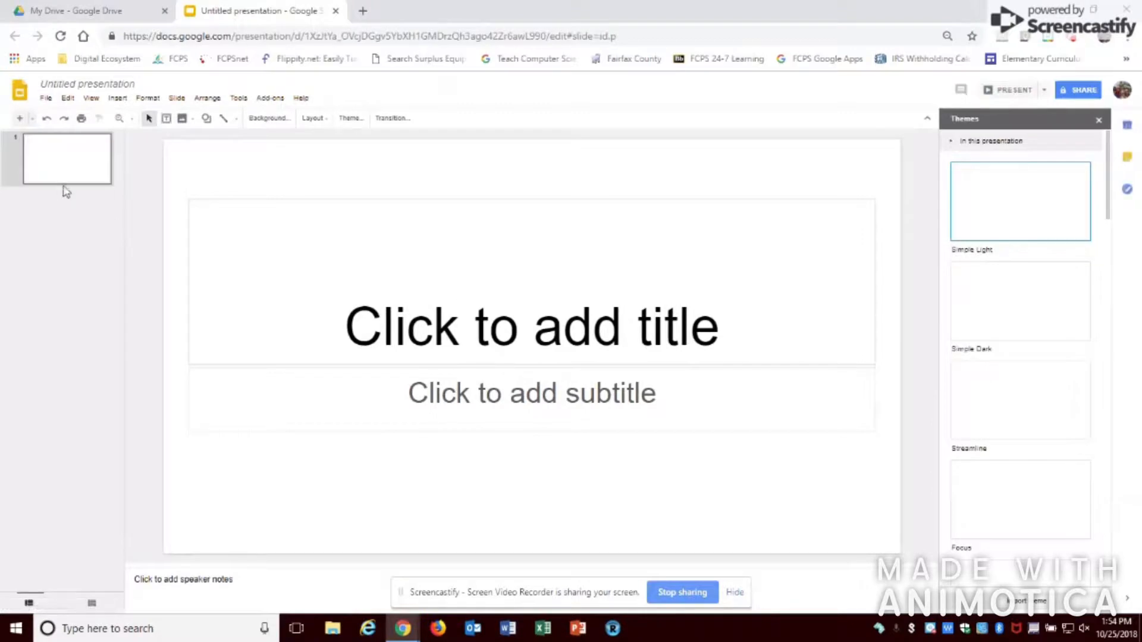
{"action": "left_click", "coordinate": [66, 158]}
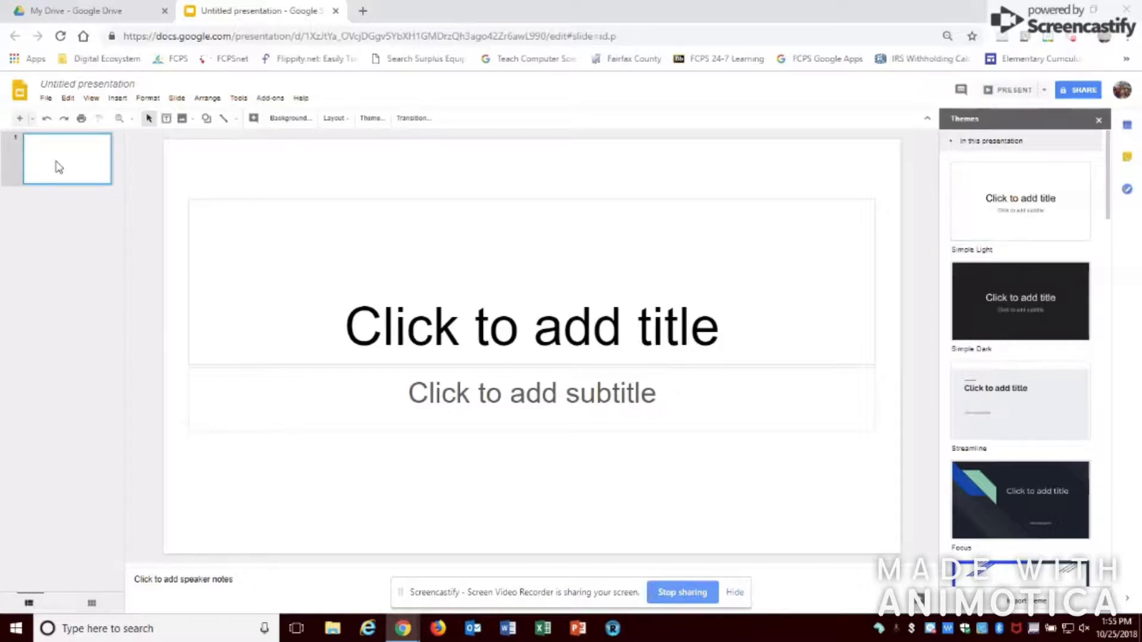
{"action": "key", "text": "Delete"}
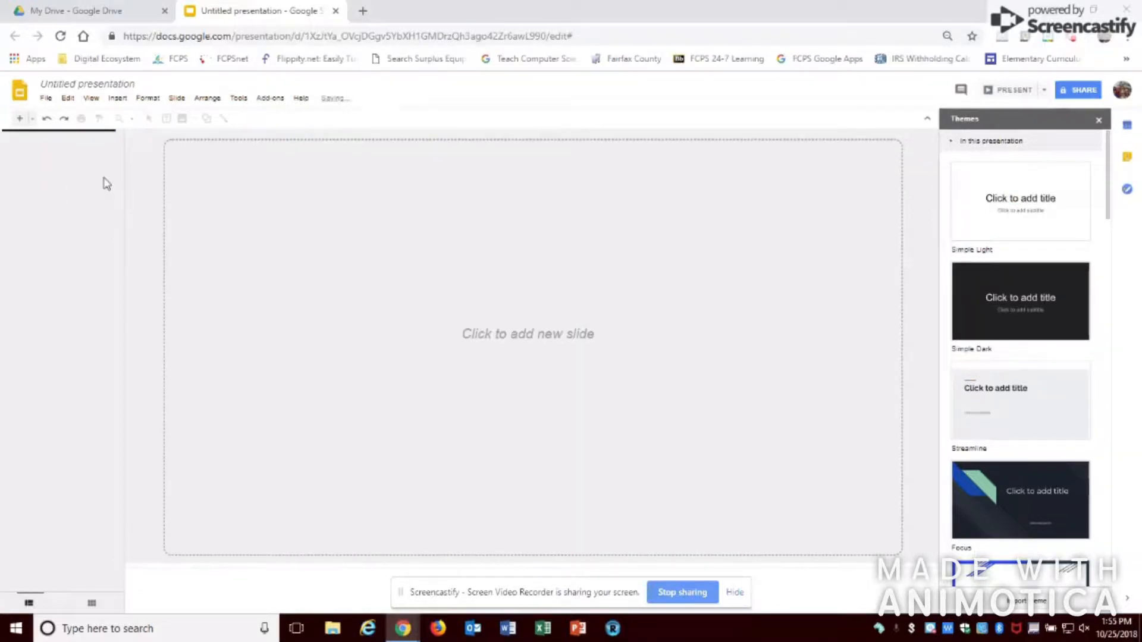
{"action": "left_click", "coordinate": [33, 121]}
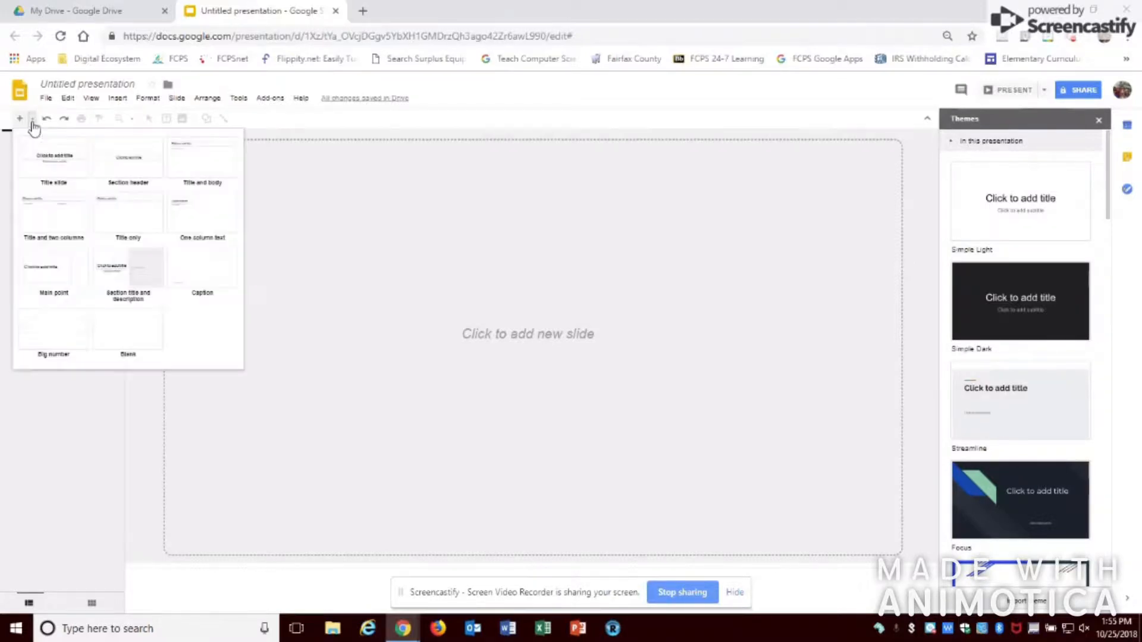
{"action": "left_click", "coordinate": [129, 336]}
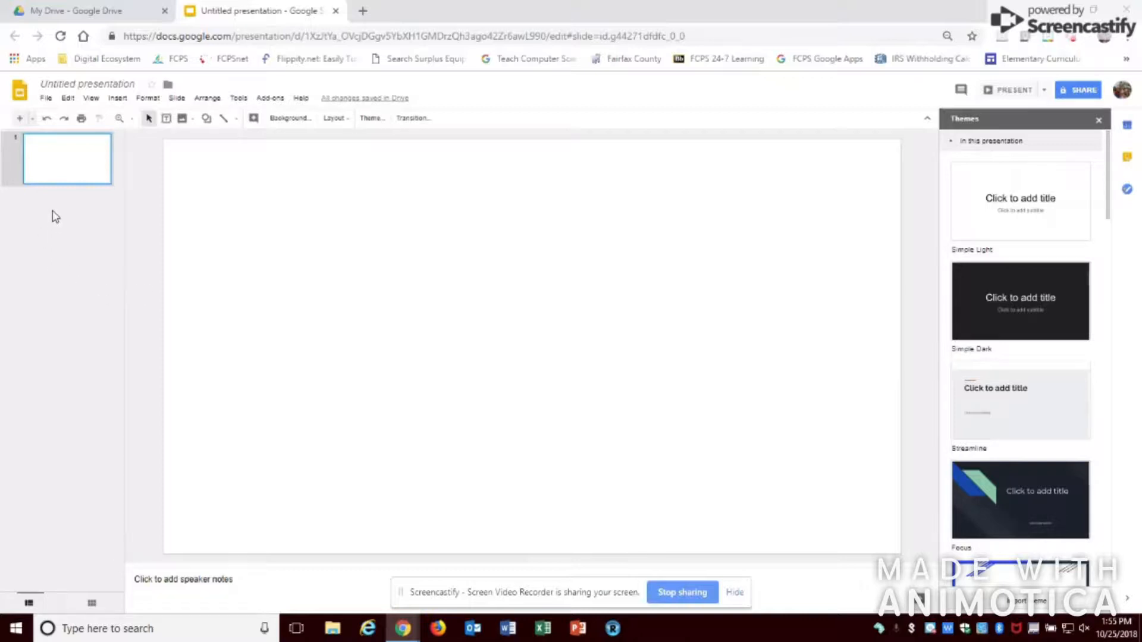
Set a custom page size of 8 by 10 inches for the presentation
{"action": "left_click", "coordinate": [44, 103]}
{"action": "left_click", "coordinate": [56, 377]}
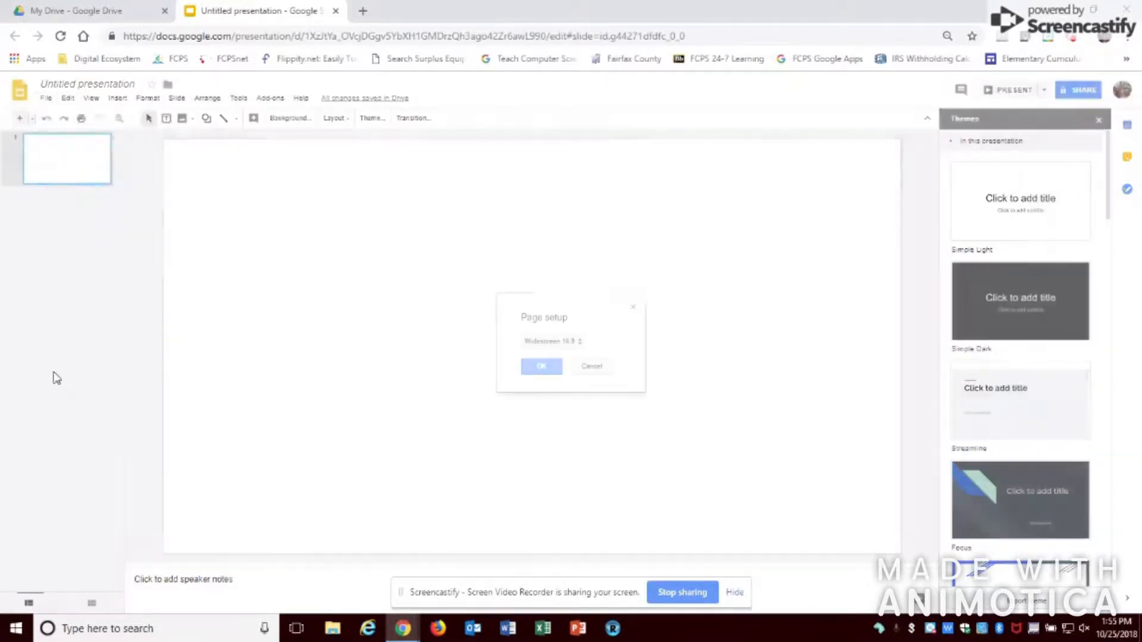
{"action": "left_click", "coordinate": [581, 348]}
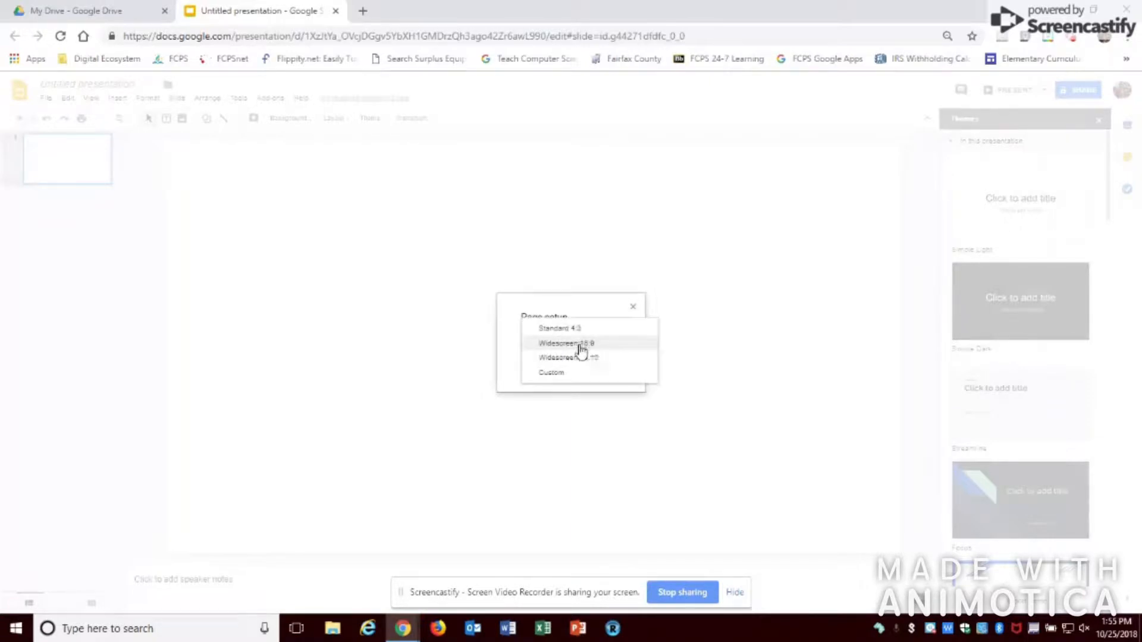
{"action": "left_click", "coordinate": [577, 377]}
{"action": "left_click_drag", "start_coordinate": [552, 361], "coordinate": [514, 367]}
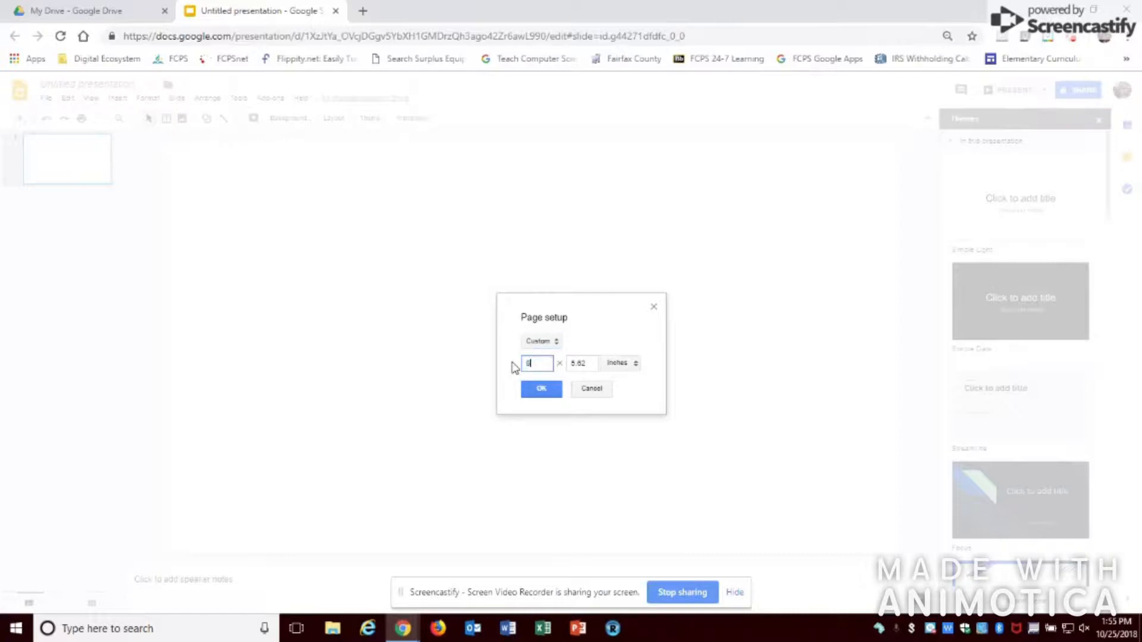
{"action": "key", "text": "Tab"}
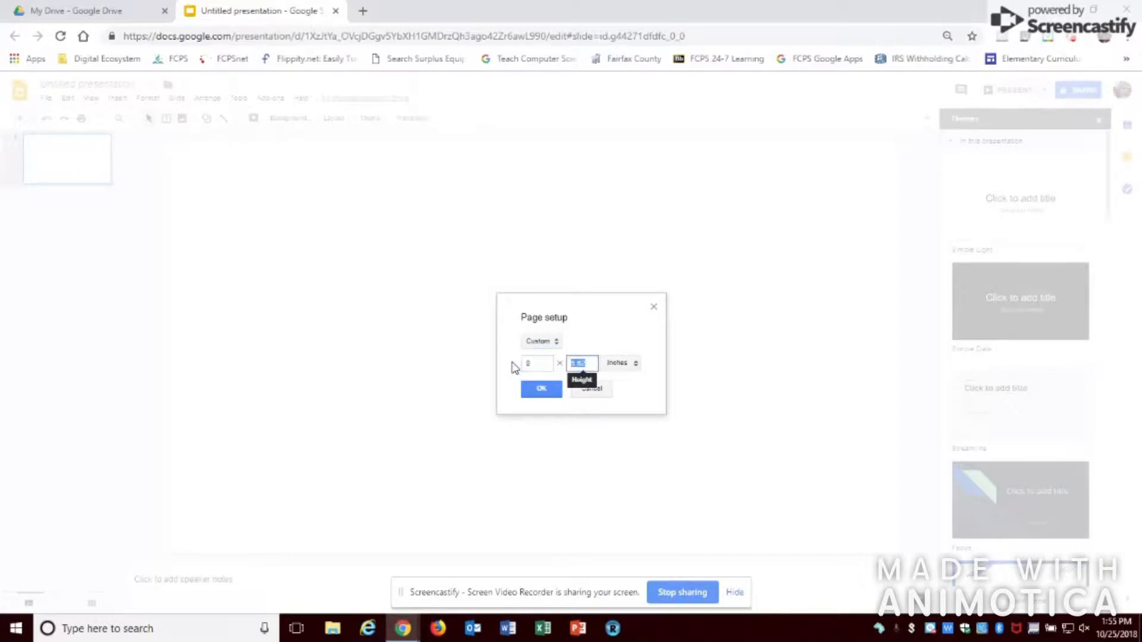
{"action": "type", "text": "10"}
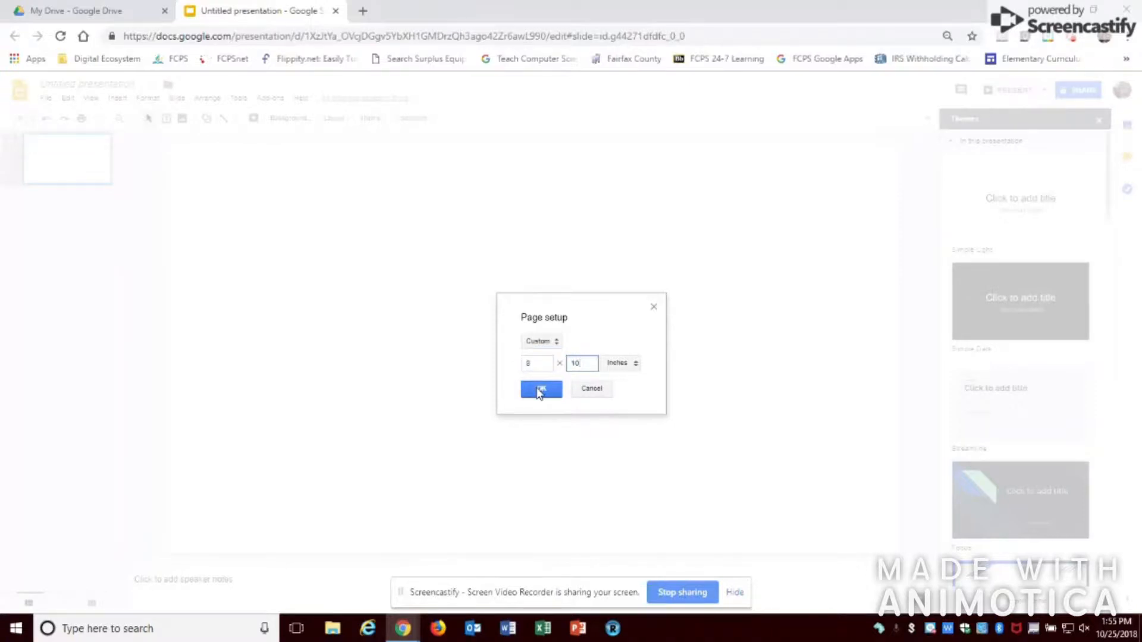
{"action": "left_click", "coordinate": [540, 391]}
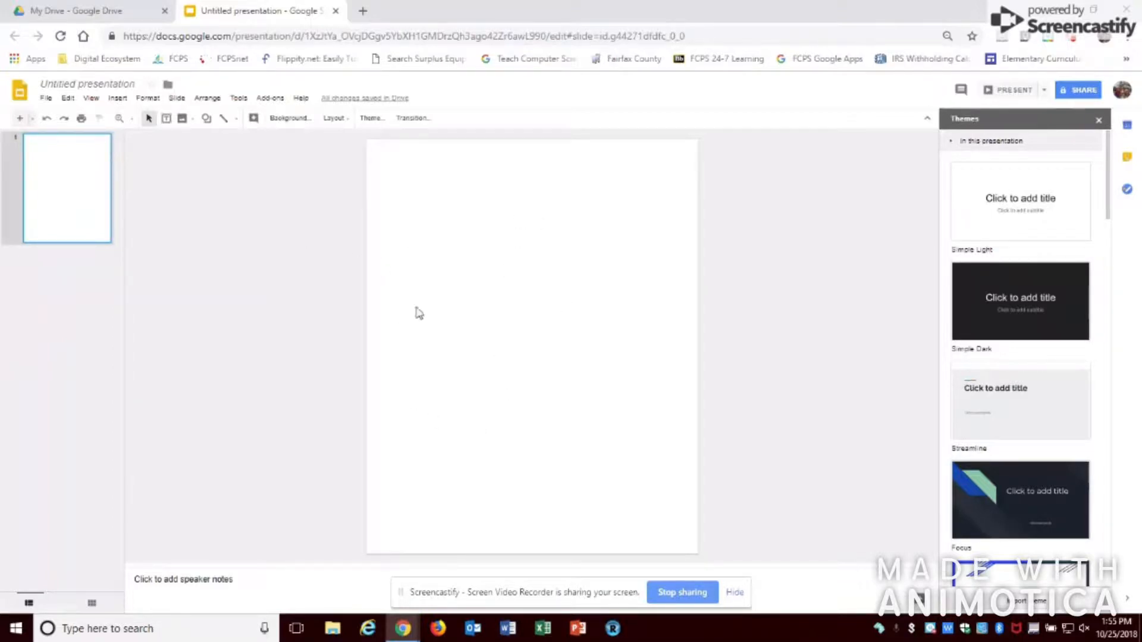
Close the theme choices and rename the presentation as Poster
{"action": "left_click", "coordinate": [1099, 122]}
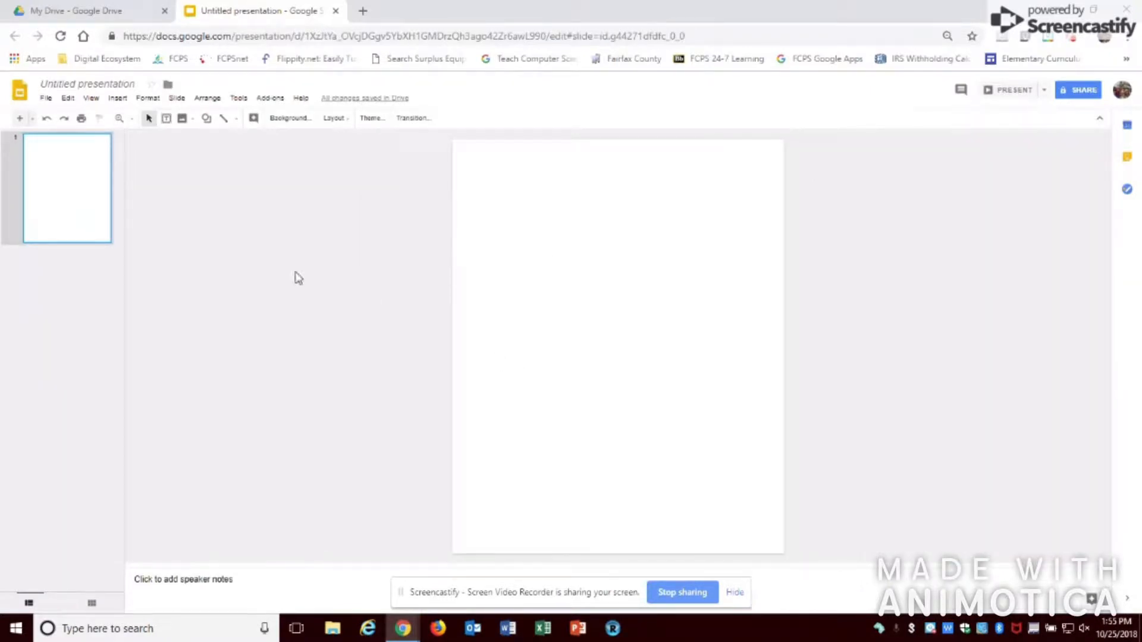
{"action": "left_click", "coordinate": [99, 83]}
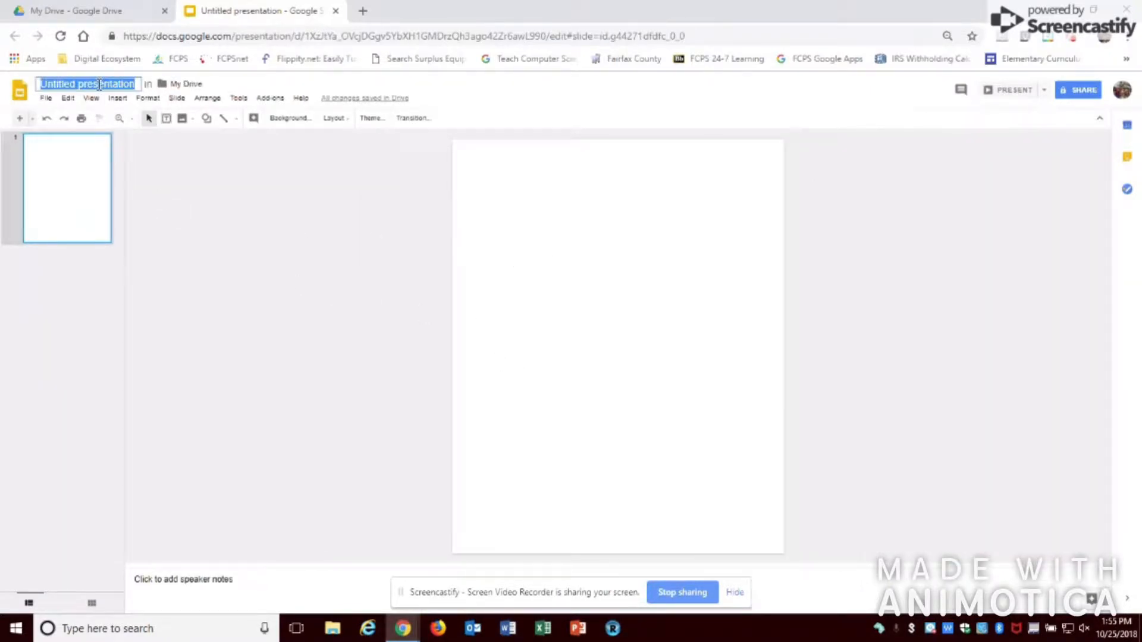
{"action": "type", "text": "Poster"}
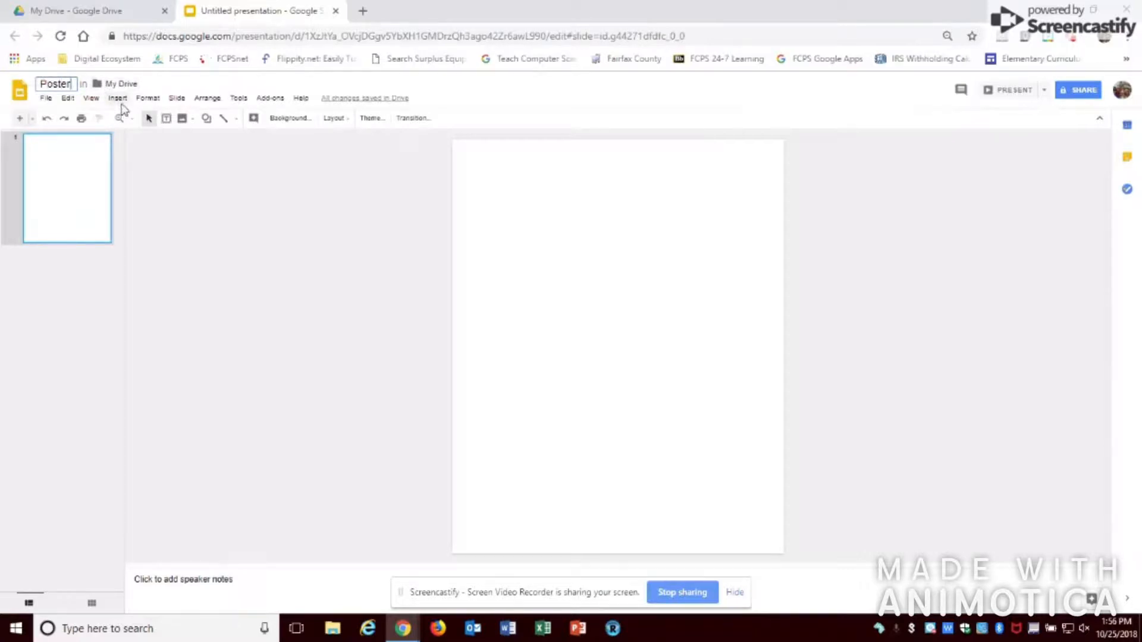
Take a photo with the computer's camera and insert it into the blank slide
{"action": "left_click", "coordinate": [117, 99]}
{"action": "mouse_move", "coordinate": [133, 122]}
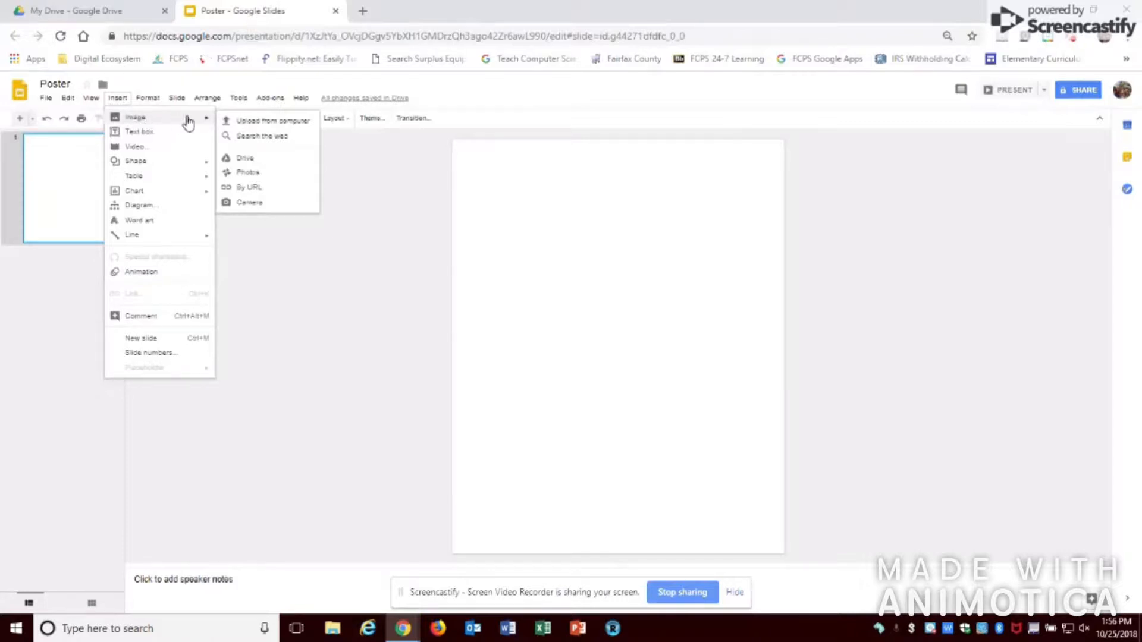
{"action": "left_click", "coordinate": [257, 206]}
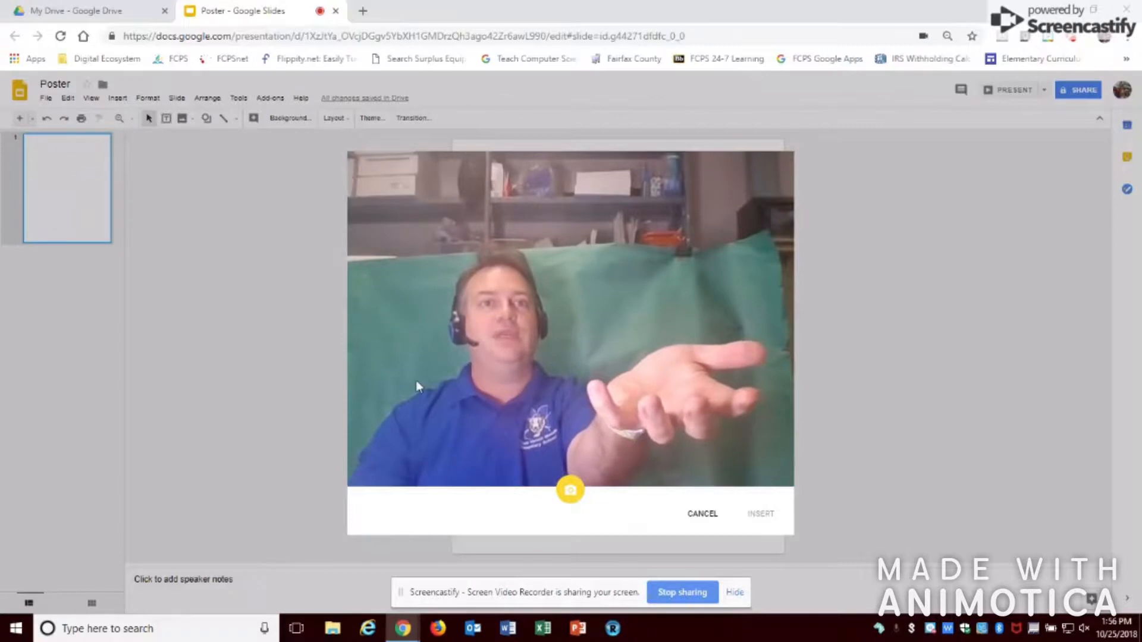
{"action": "left_click", "coordinate": [570, 492]}
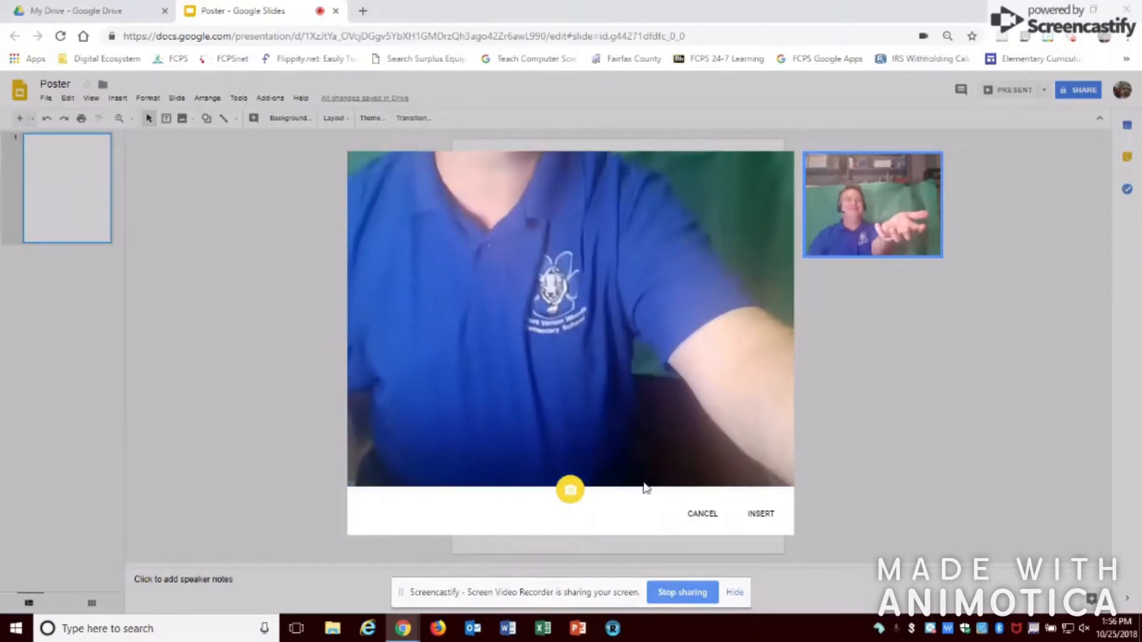
{"action": "left_click", "coordinate": [753, 515]}
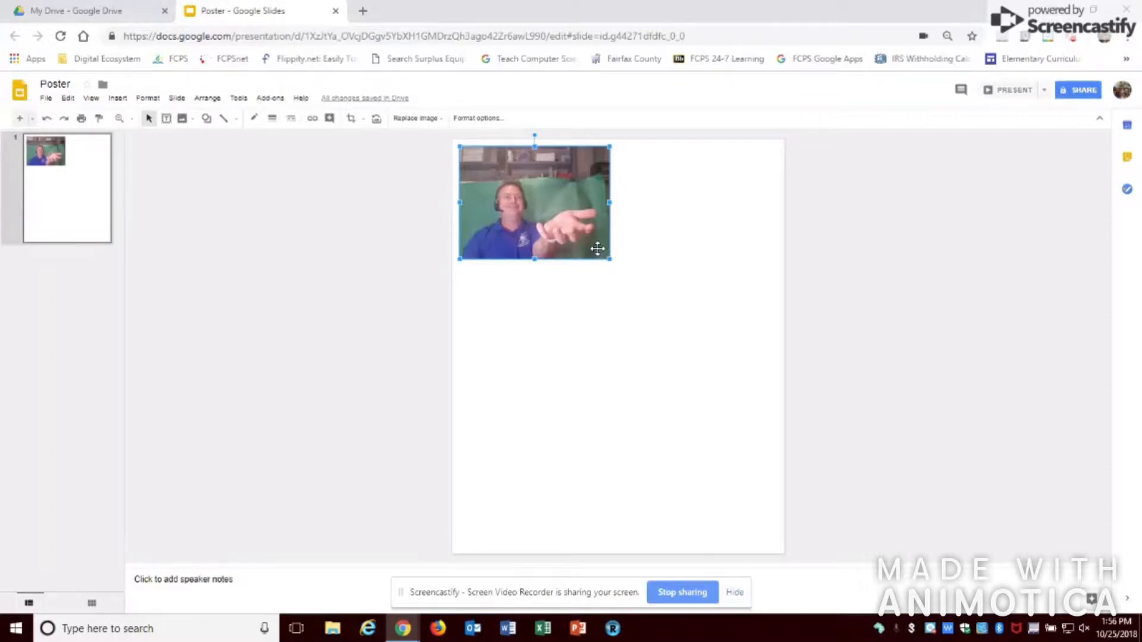
Move the photo to the middle of the slide and enlarge it to span the full page width
{"action": "left_click_drag", "start_coordinate": [582, 244], "coordinate": [710, 463]}
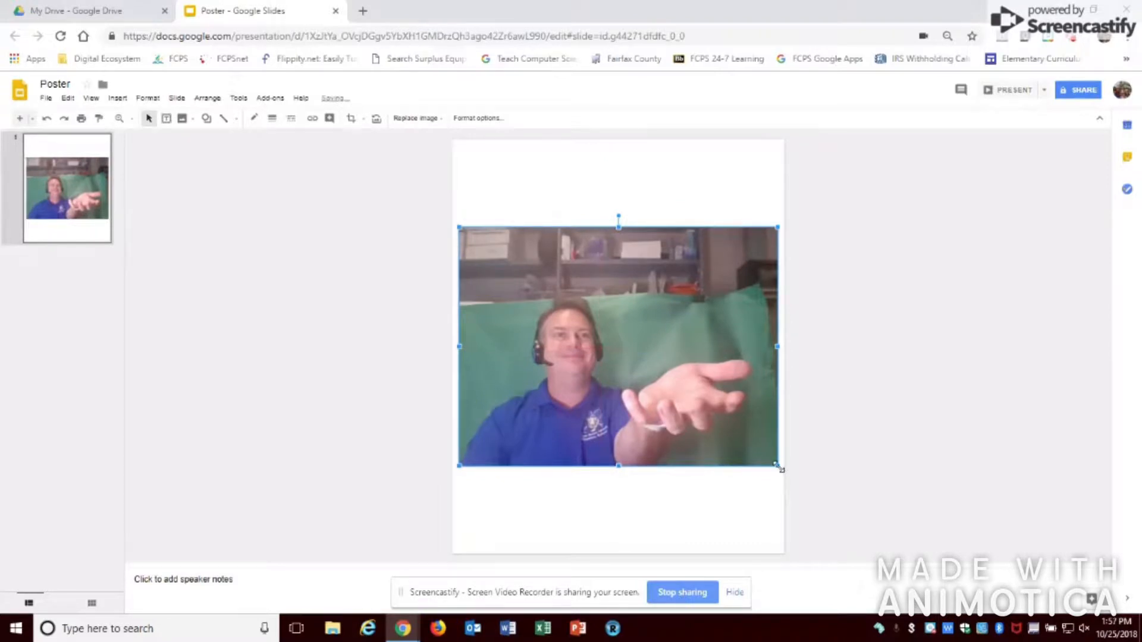
{"action": "left_click_drag", "start_coordinate": [778, 466], "coordinate": [729, 430]}
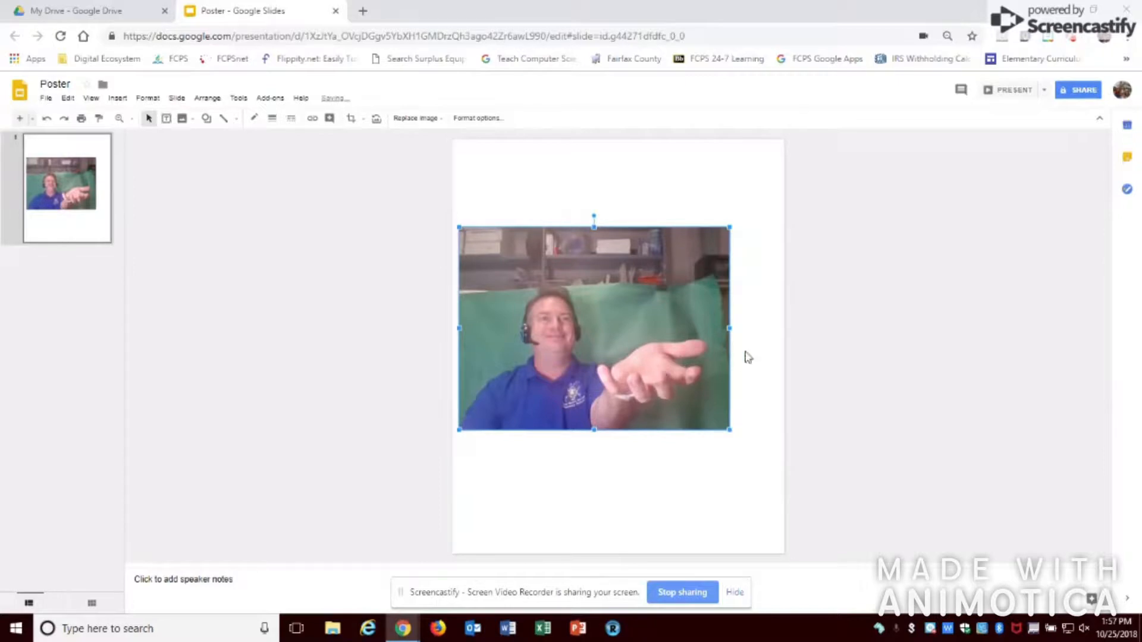
{"action": "left_click_drag", "start_coordinate": [626, 329], "coordinate": [728, 341]}
{"action": "left_click_drag", "start_coordinate": [731, 431], "coordinate": [716, 468]}
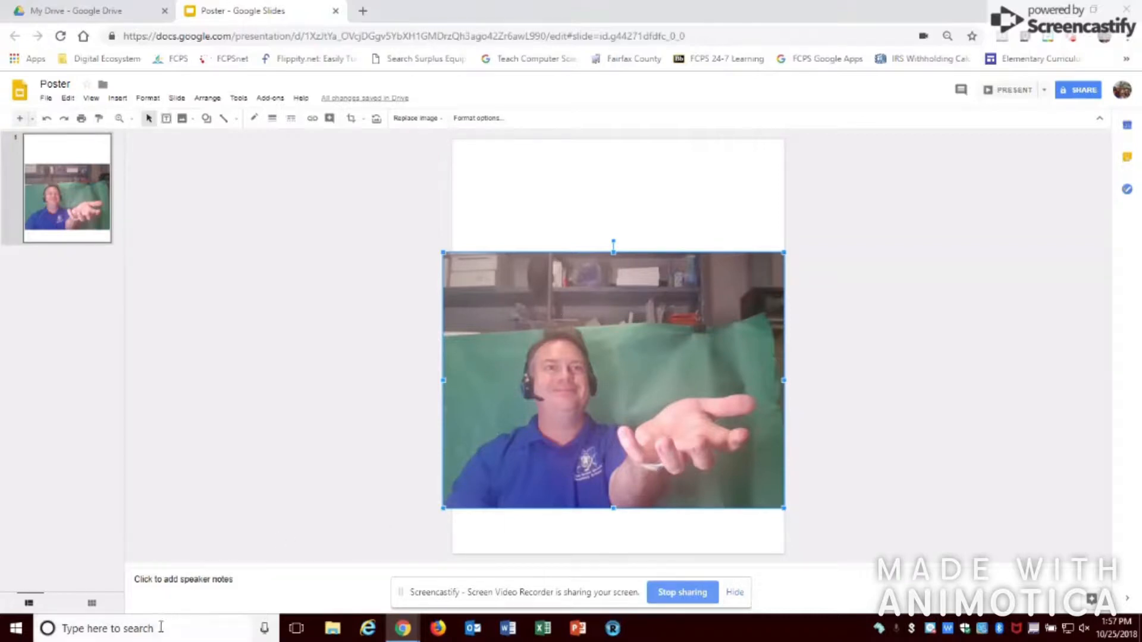
Switch to Snagit 2018 and set it up for an image capture of a region
{"action": "left_click", "coordinate": [131, 630]}
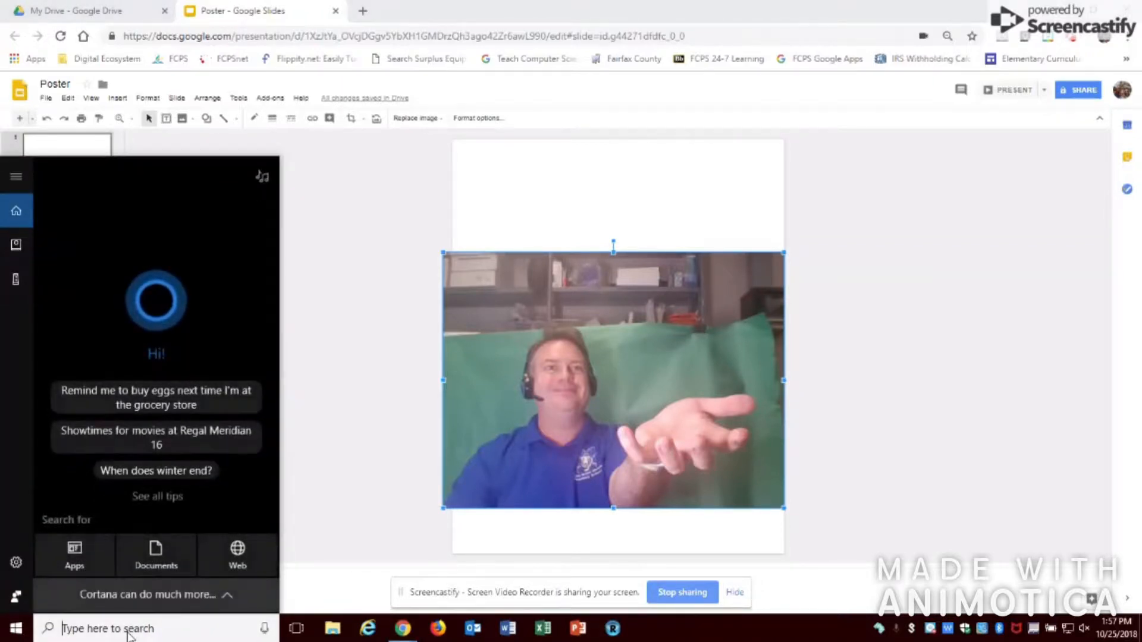
{"action": "type", "text": "snag"}
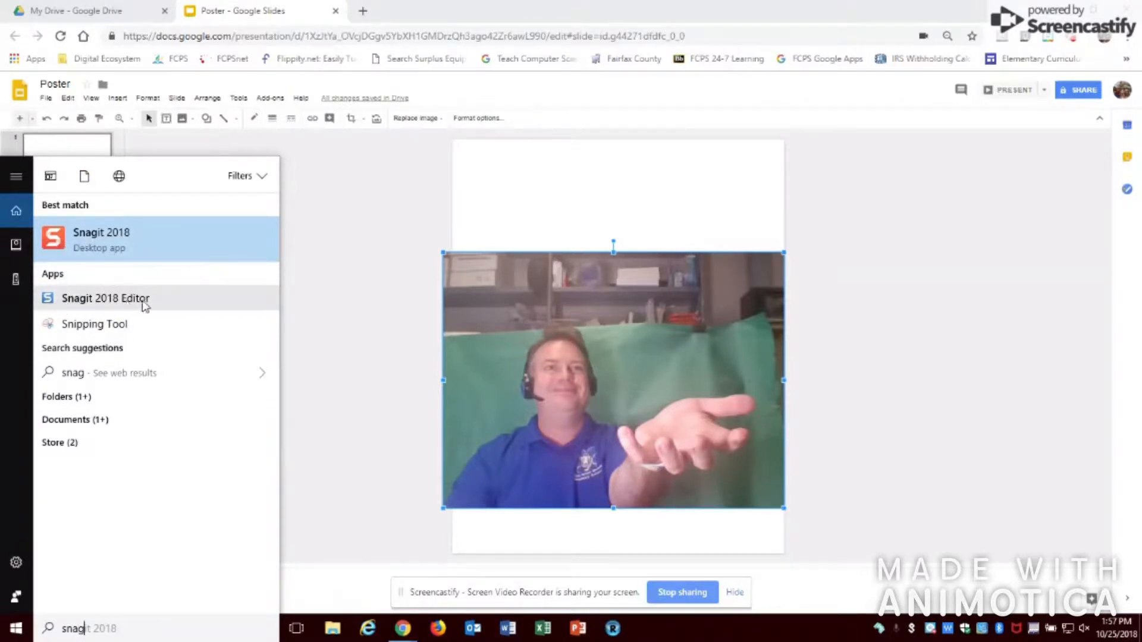
{"action": "left_click", "coordinate": [100, 236]}
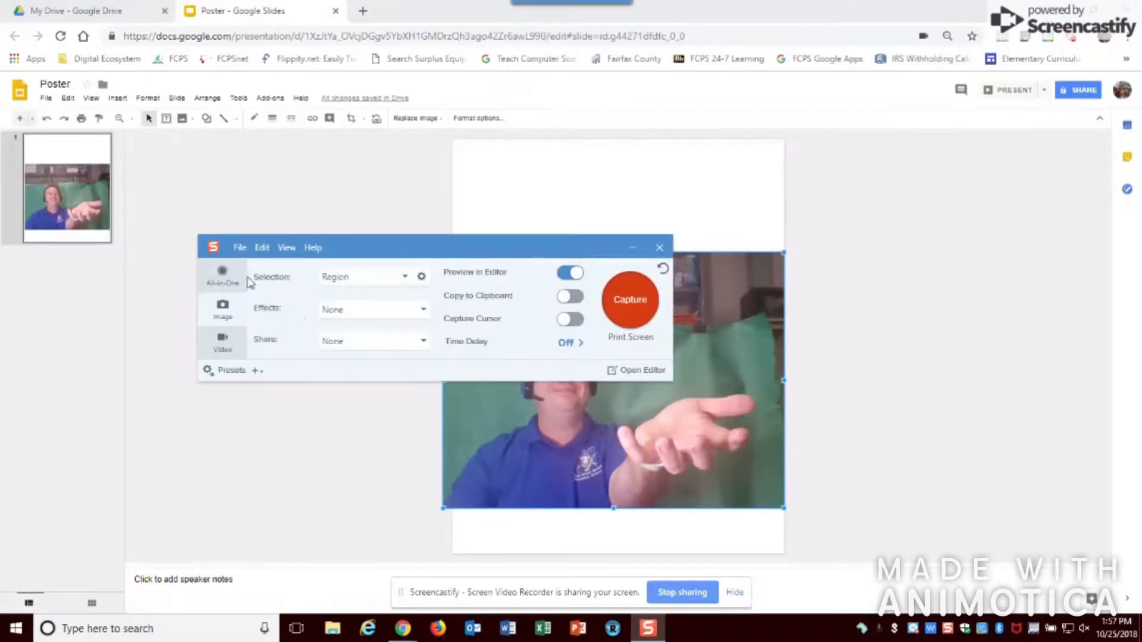
{"action": "left_click", "coordinate": [220, 274]}
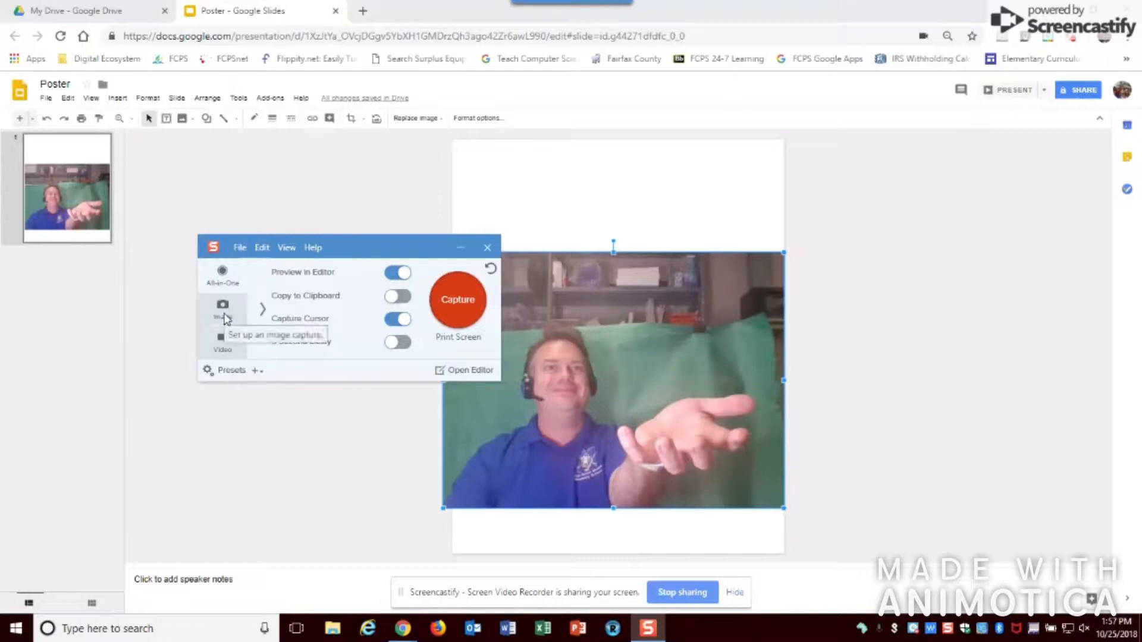
{"action": "left_click", "coordinate": [223, 317]}
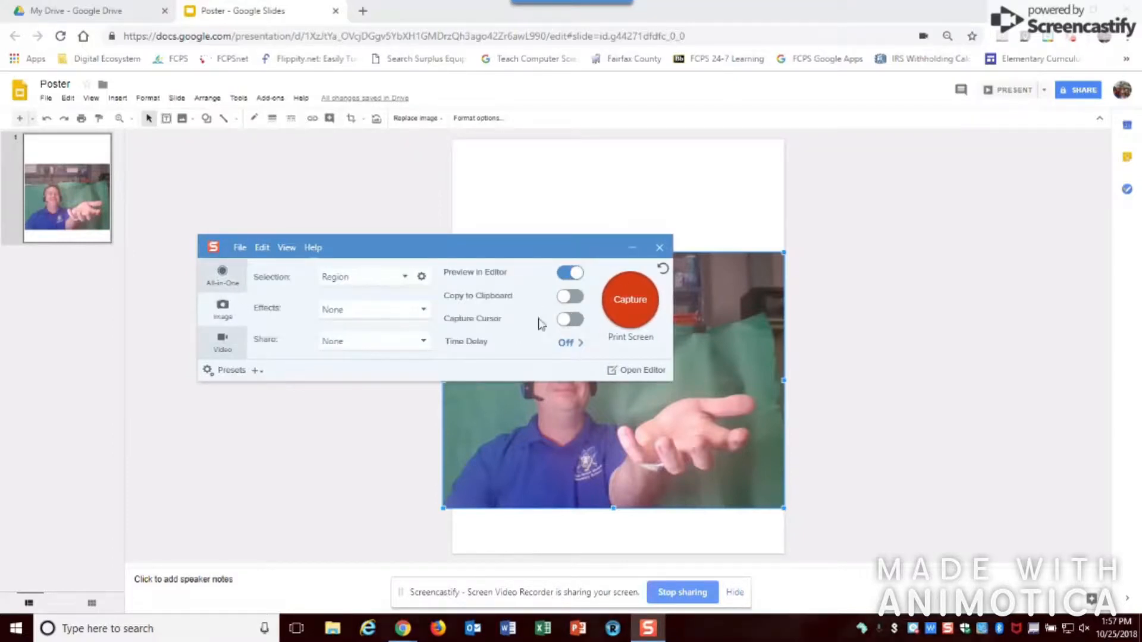
Capture a region of about 445 x 260 px covering the man and the green backdrop, without the upper shelves
{"action": "left_click", "coordinate": [630, 304]}
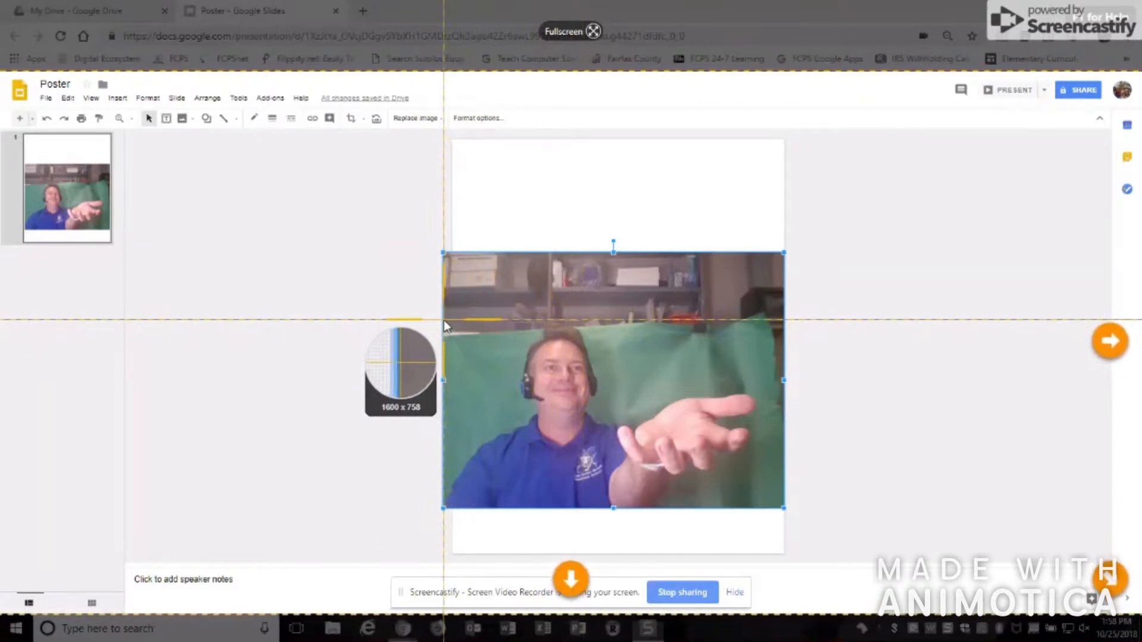
{"action": "left_click_drag", "start_coordinate": [444, 322], "coordinate": [762, 507]}
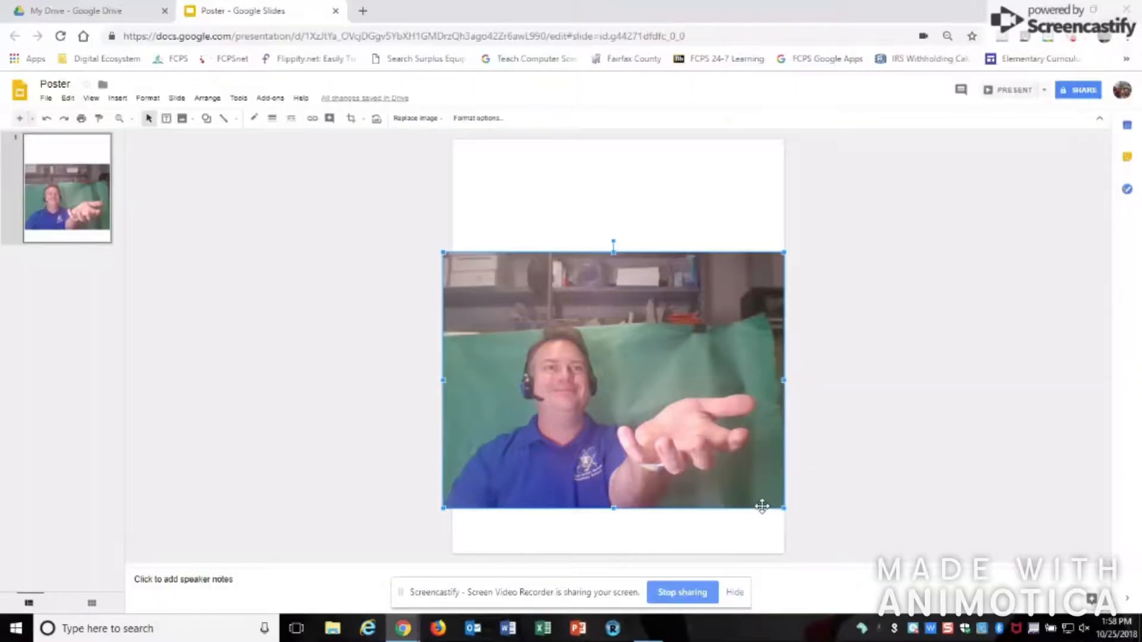
{"action": "left_click_drag", "start_coordinate": [762, 506], "coordinate": [762, 505]}
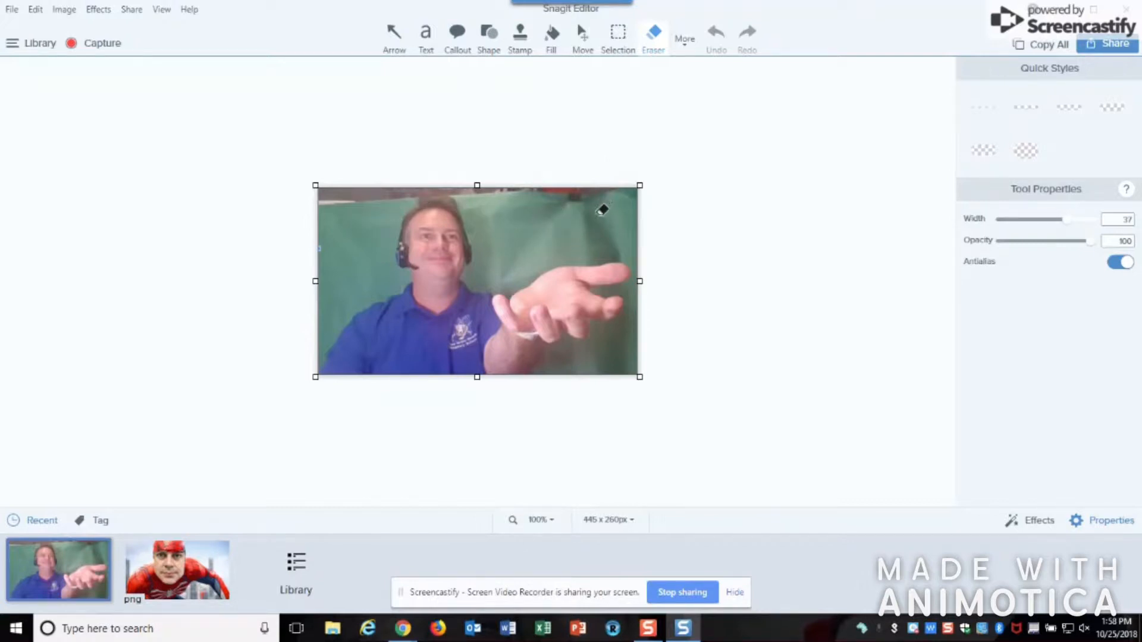
Choose the Fill tool in the Snagit Editor and set its fill to transparent
{"action": "left_click", "coordinate": [552, 35]}
{"action": "left_click", "coordinate": [1093, 293]}
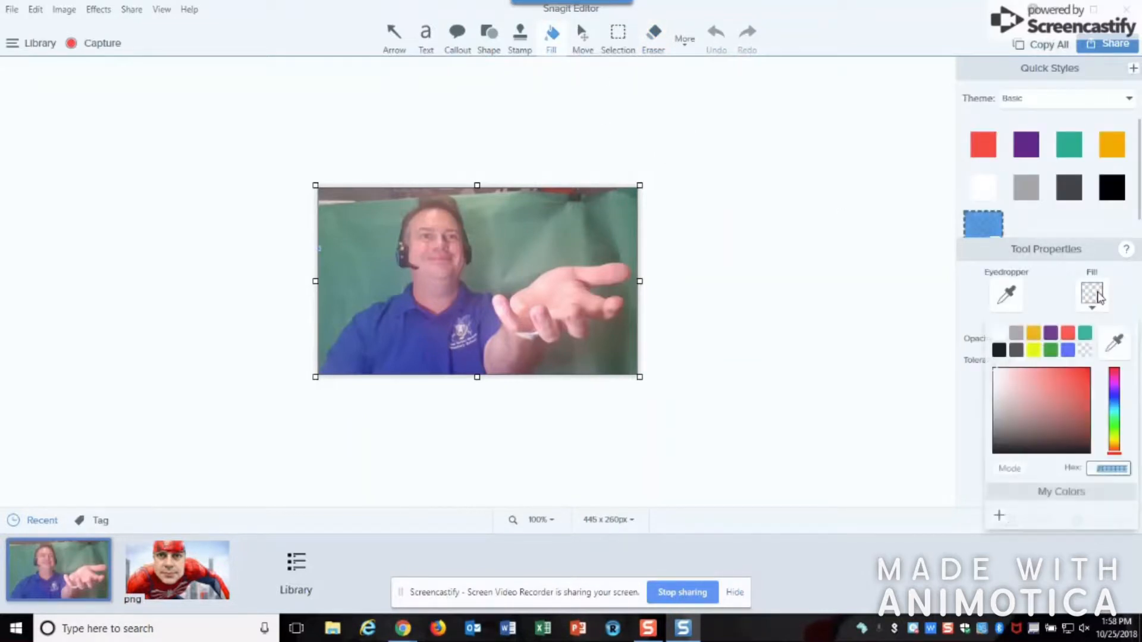
{"action": "left_click", "coordinate": [1080, 374]}
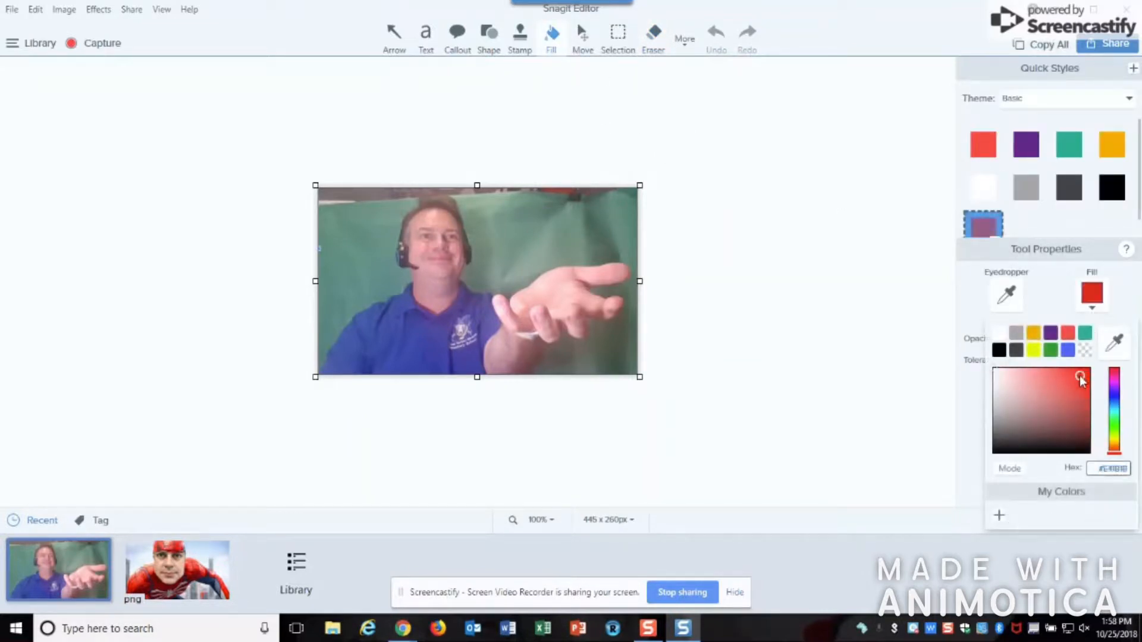
{"action": "left_click", "coordinate": [1092, 297]}
{"action": "left_click", "coordinate": [1092, 300]}
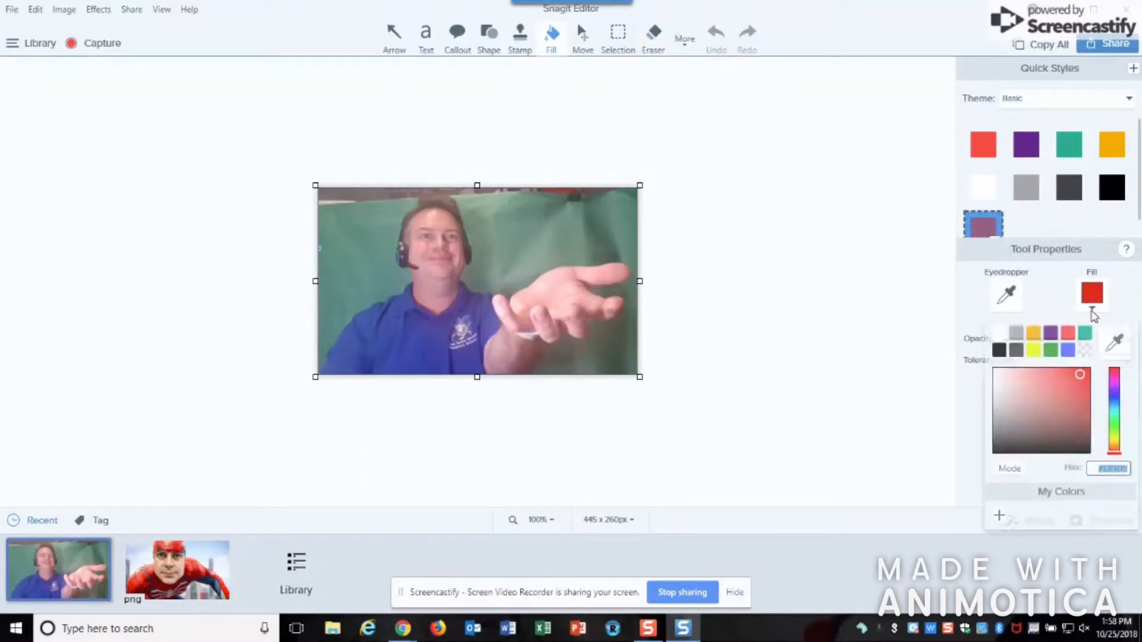
{"action": "left_click", "coordinate": [1089, 355]}
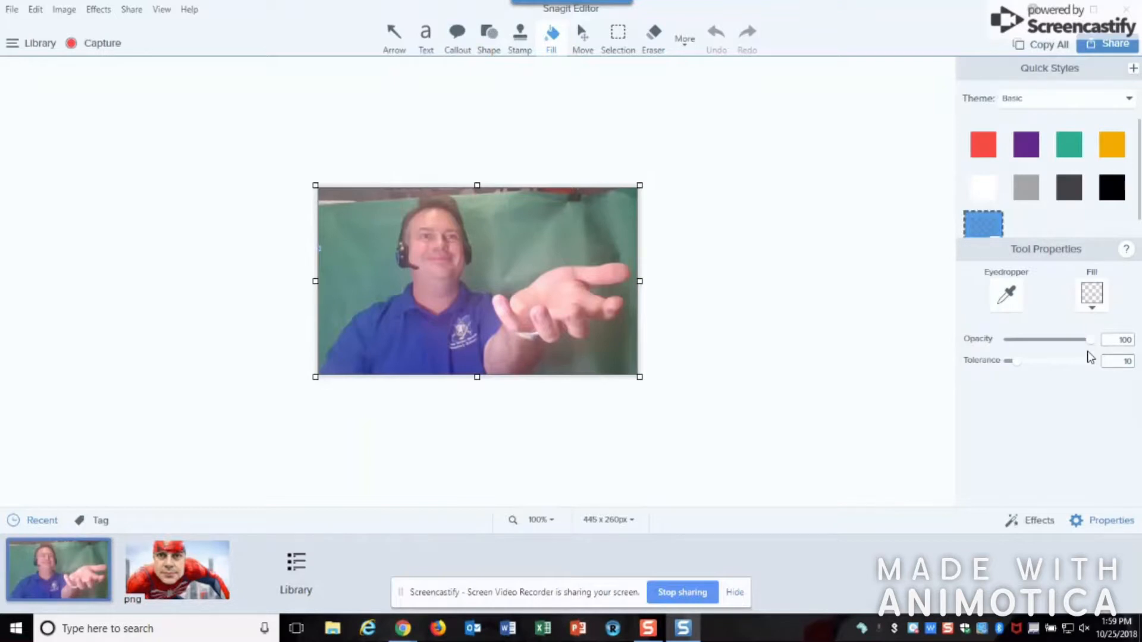
Fill the large green backdrop areas on both sides of the man's head with transparency
{"action": "left_click", "coordinate": [549, 227]}
{"action": "left_click", "coordinate": [561, 198]}
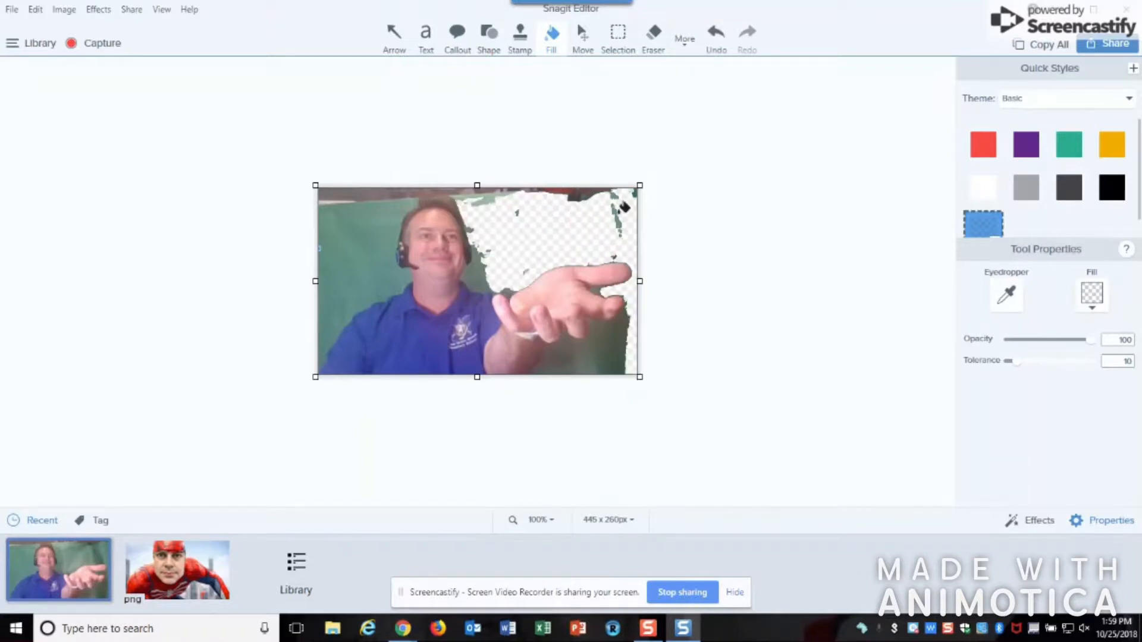
{"action": "left_click", "coordinate": [369, 219]}
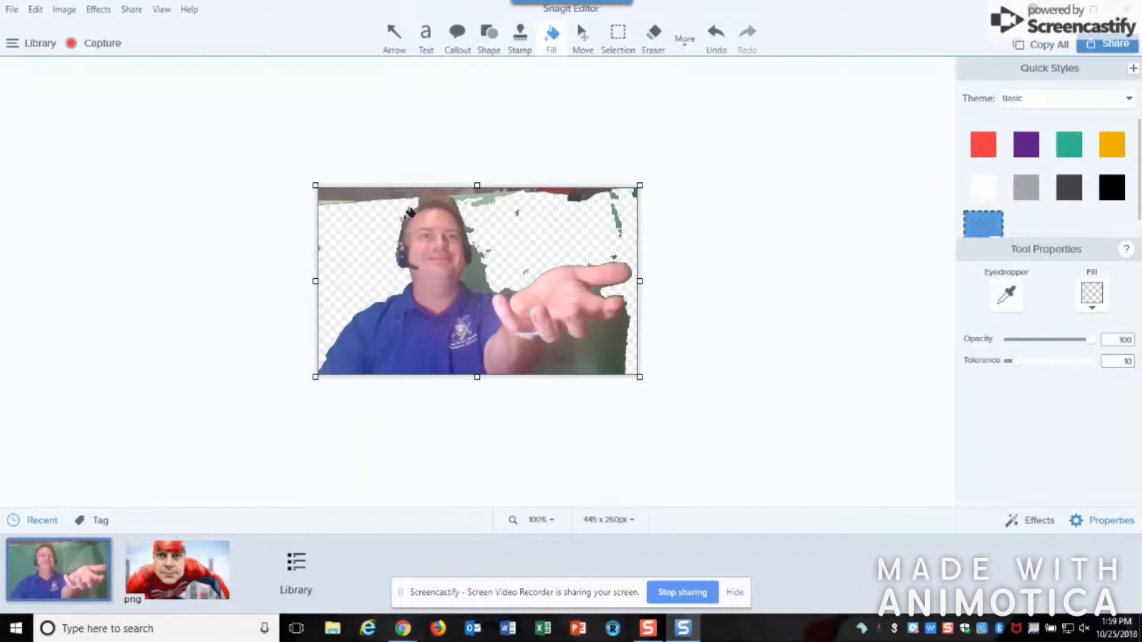
At 300% zoom, fill the leftover green patches beside the head, along the backdrop's upper edge and between the fingers with transparency
{"action": "left_click", "coordinate": [547, 523]}
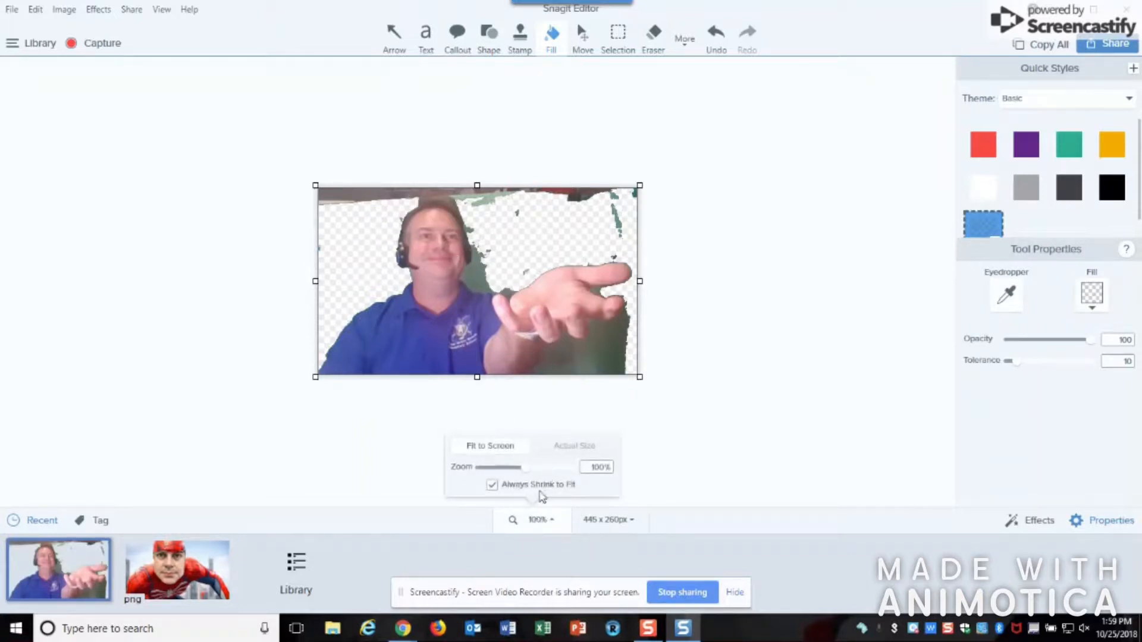
{"action": "left_click", "coordinate": [548, 469]}
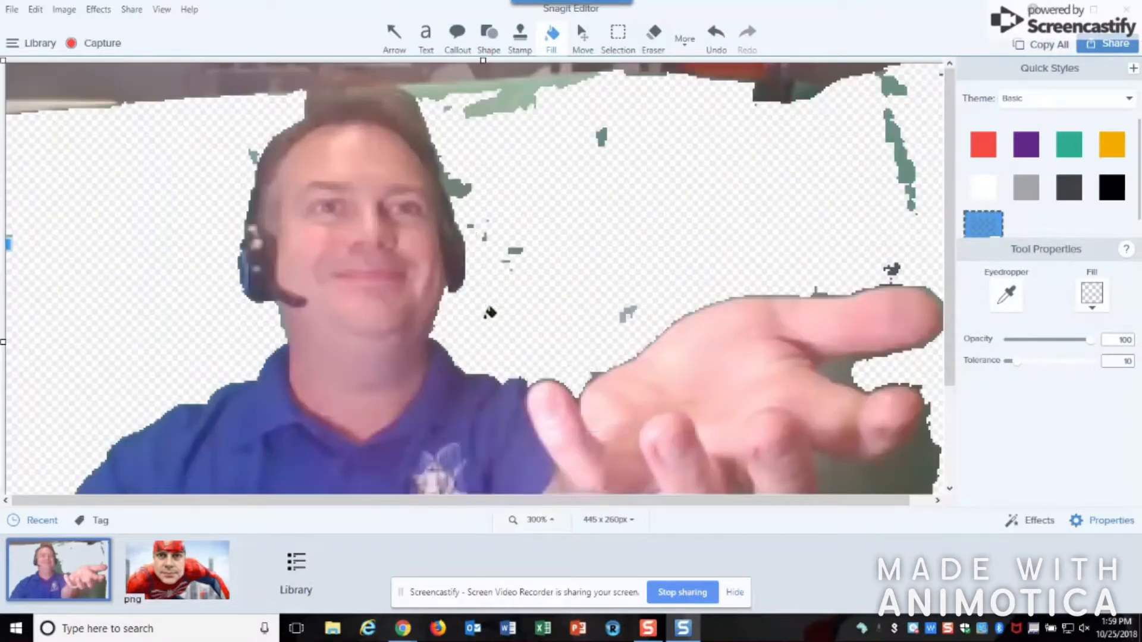
{"action": "left_click", "coordinate": [470, 190]}
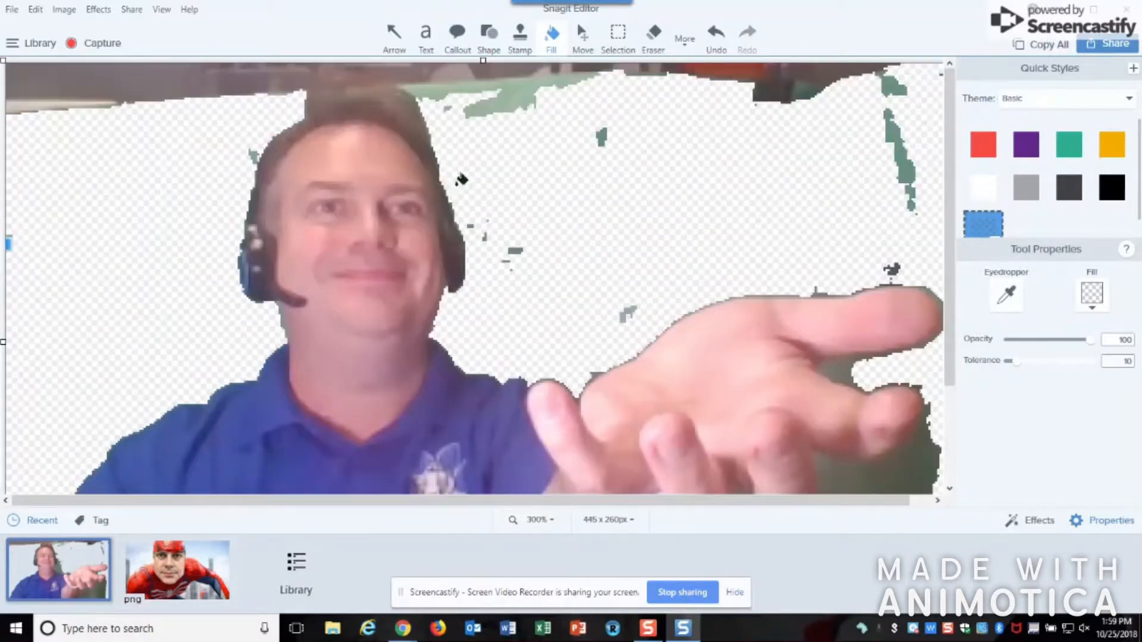
{"action": "left_click", "coordinate": [451, 87]}
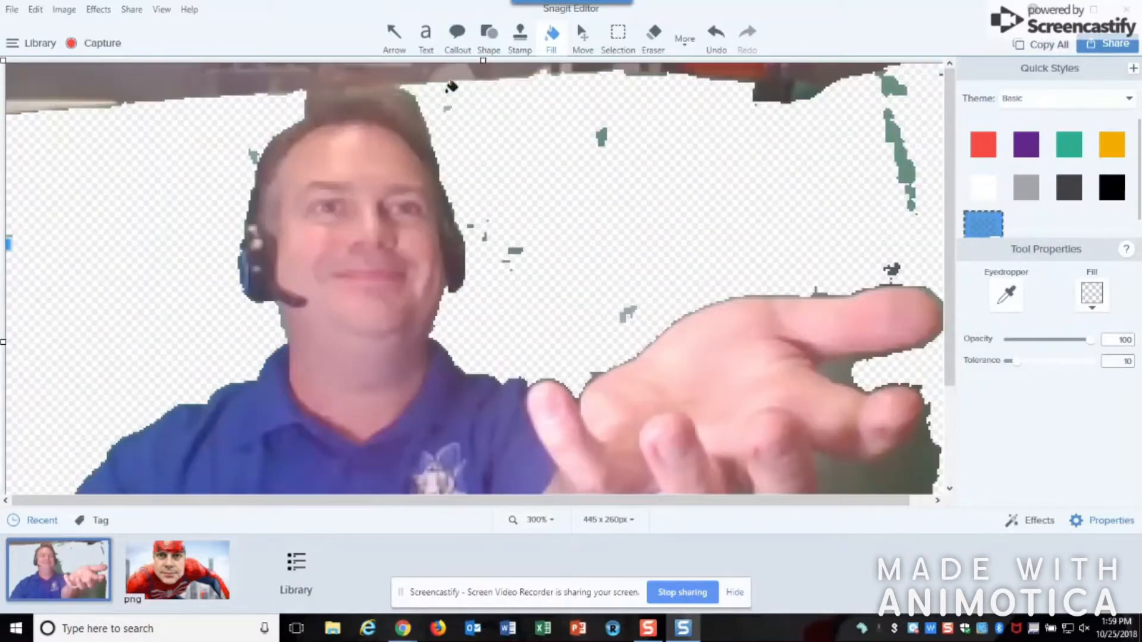
{"action": "left_click", "coordinate": [602, 136]}
{"action": "left_click", "coordinate": [848, 365]}
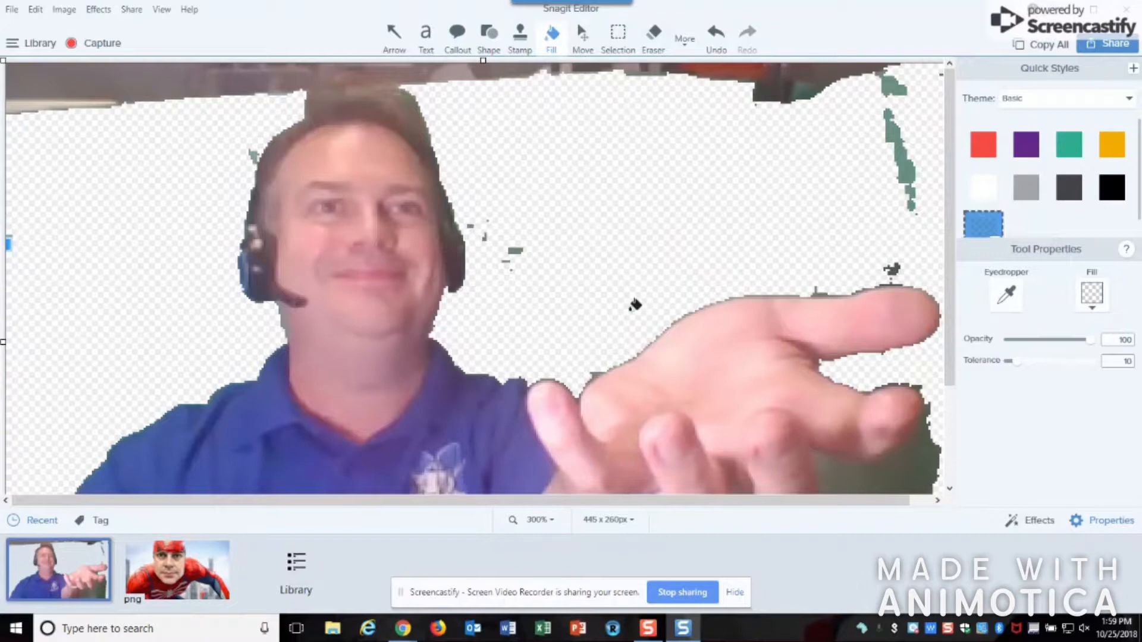
Make the backdrop below the hand transparent, undoing the fill along the forearm and fingers and clearing the green patch at the photo's lower edge
{"action": "left_click", "coordinate": [910, 472]}
{"action": "left_click", "coordinate": [831, 460]}
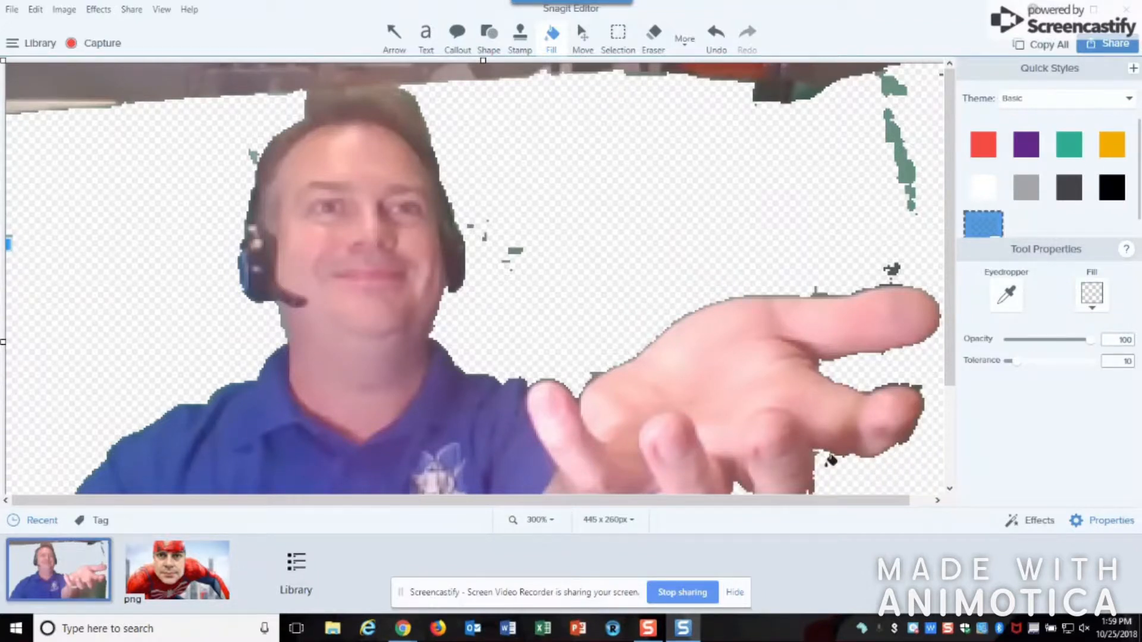
{"action": "scroll", "coordinate": [862, 438], "scroll_direction": "down", "scroll_amount": 3}
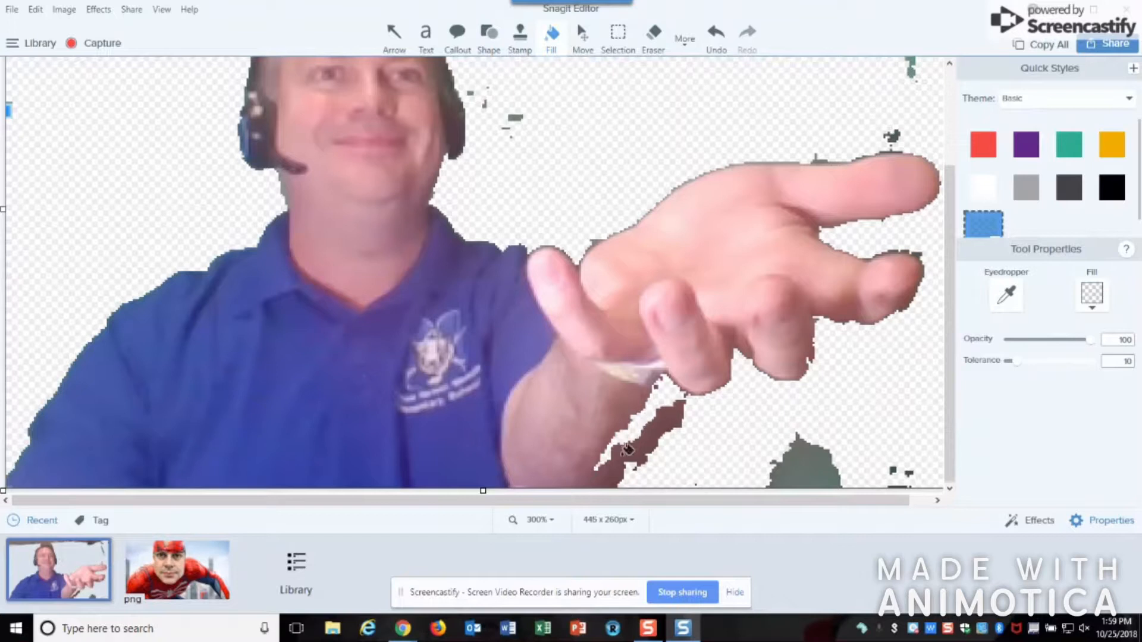
{"action": "left_click", "coordinate": [722, 38]}
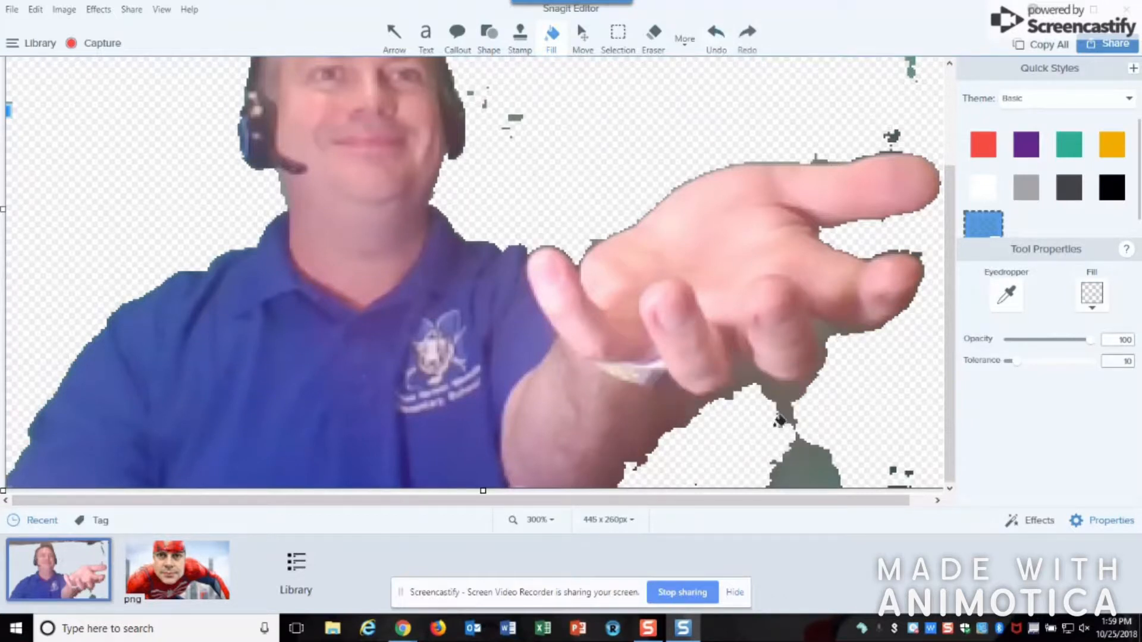
{"action": "left_click", "coordinate": [808, 462]}
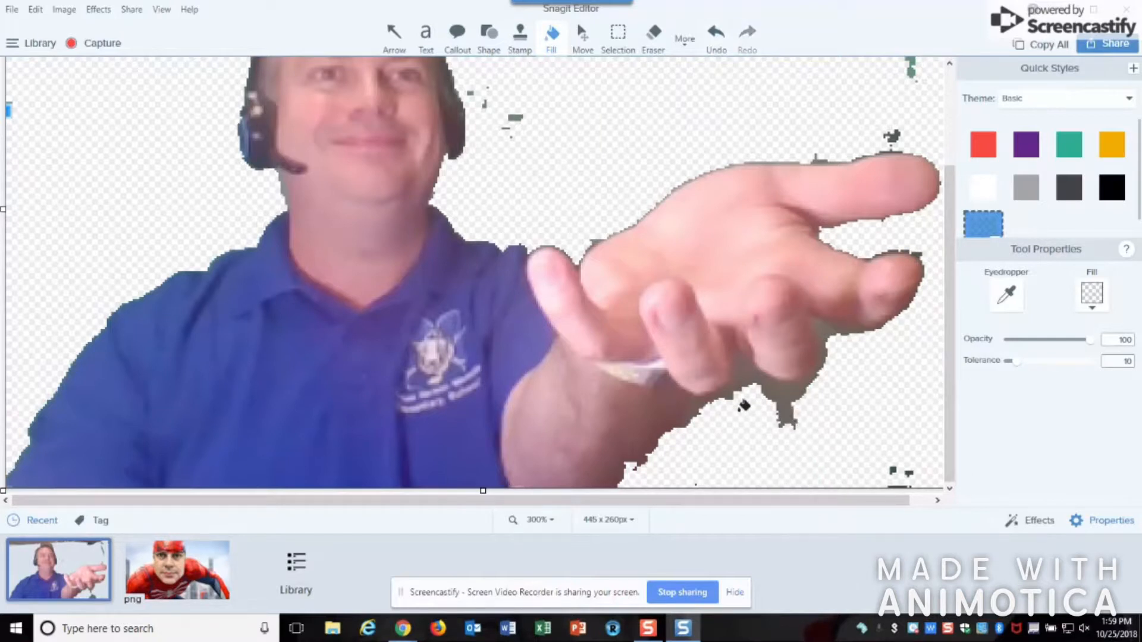
Zoom out to 80%, try to fill the shelf strip above the man's head with transparency, and undo that fill
{"action": "left_click", "coordinate": [539, 519]}
{"action": "left_click", "coordinate": [518, 473]}
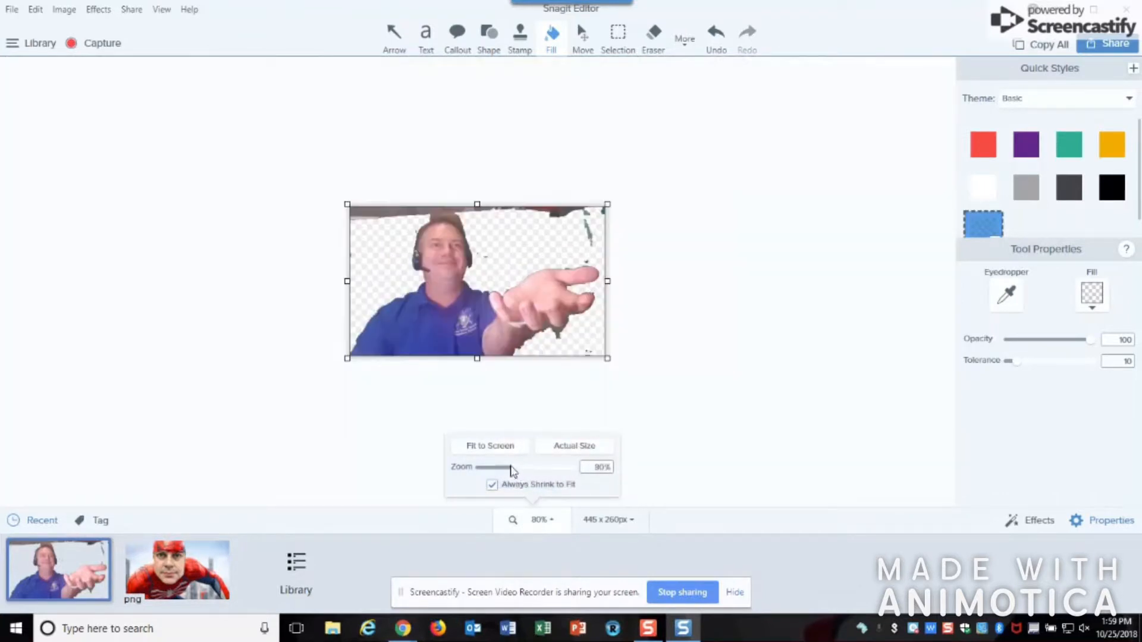
{"action": "left_click", "coordinate": [381, 208]}
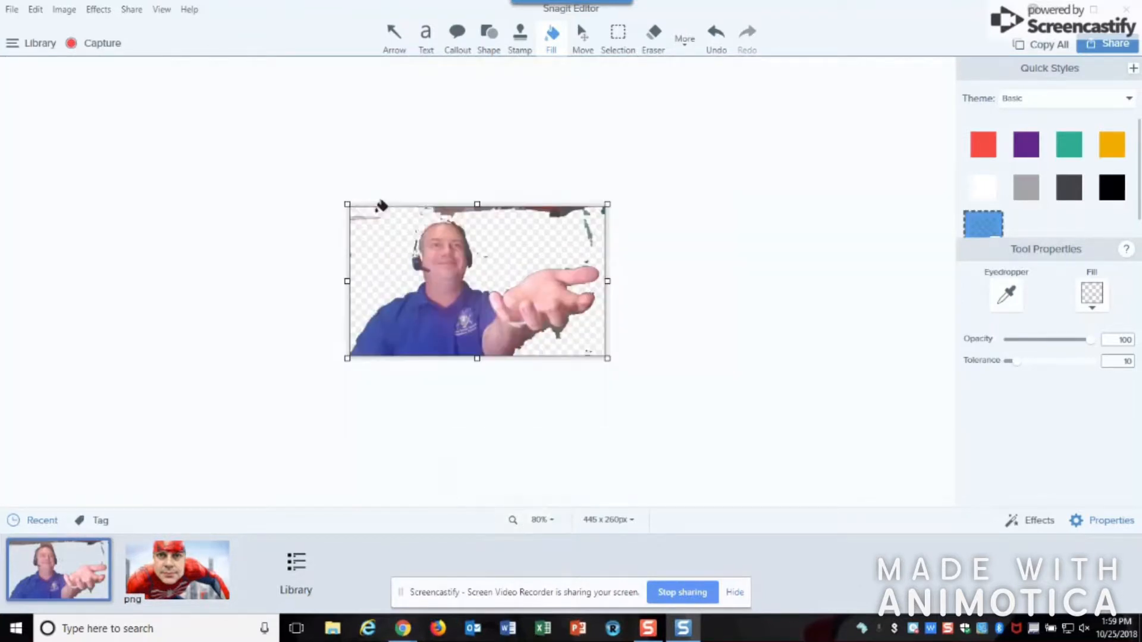
{"action": "left_click", "coordinate": [717, 35]}
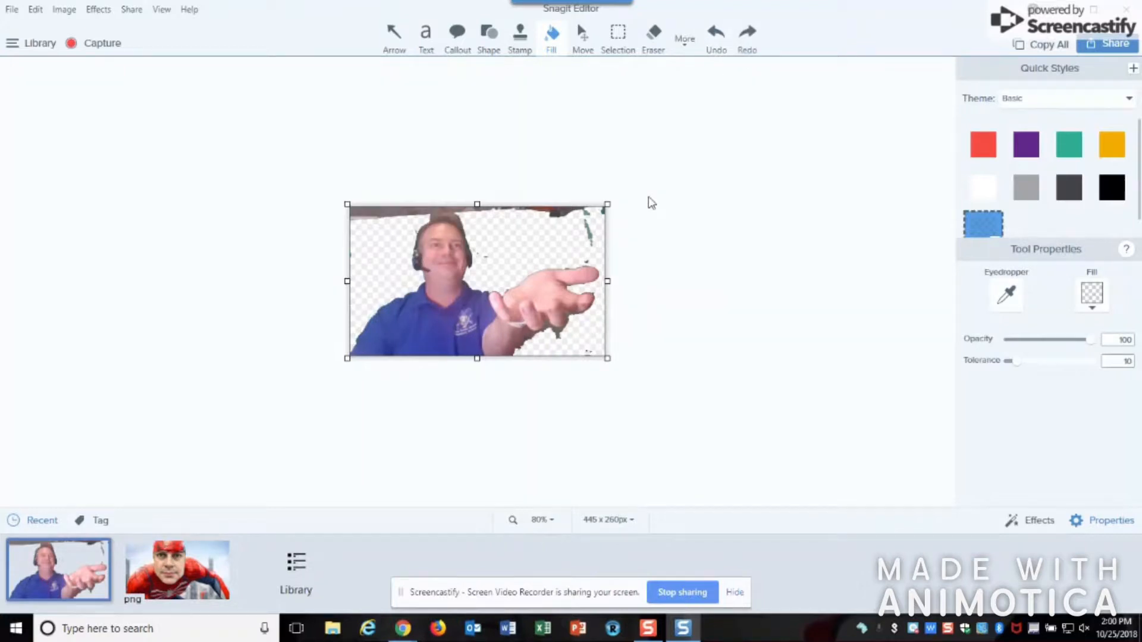
Choose the Eraser with a width of 29 and erase the green remnants and shelf strip above the outstretched hand
{"action": "left_click", "coordinate": [687, 45]}
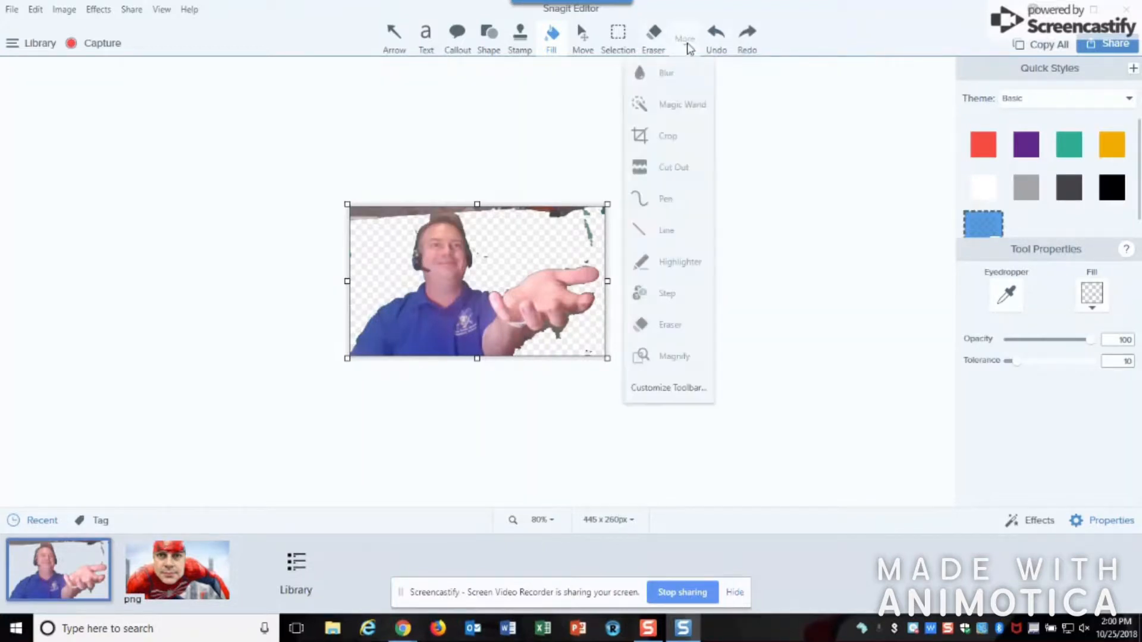
{"action": "left_click", "coordinate": [686, 326]}
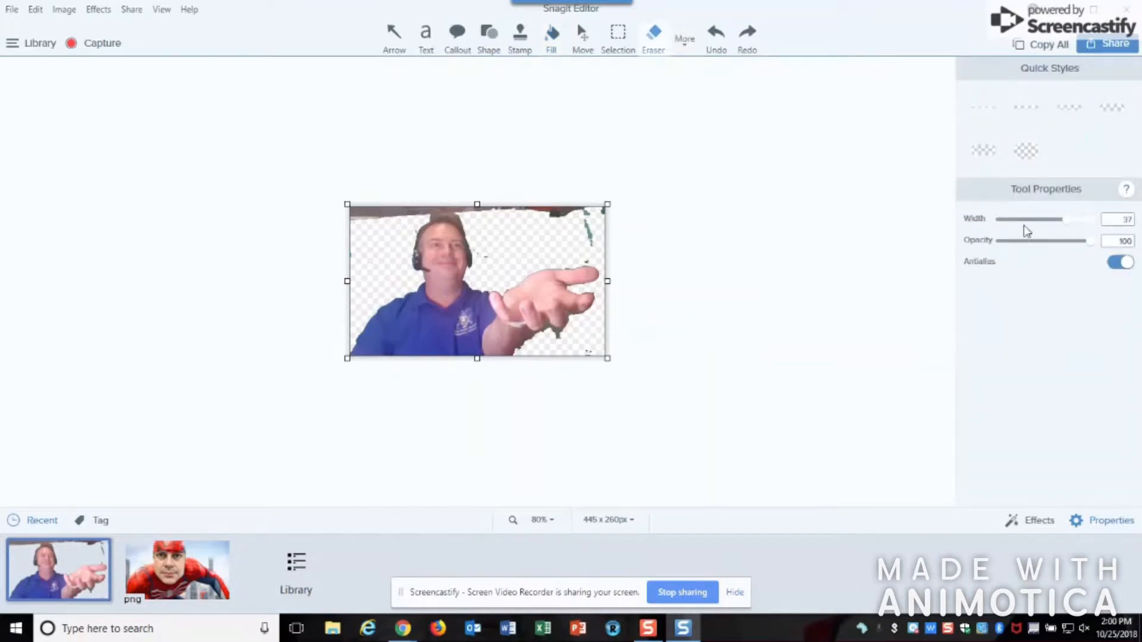
{"action": "left_click_drag", "start_coordinate": [1025, 225], "coordinate": [1018, 223]}
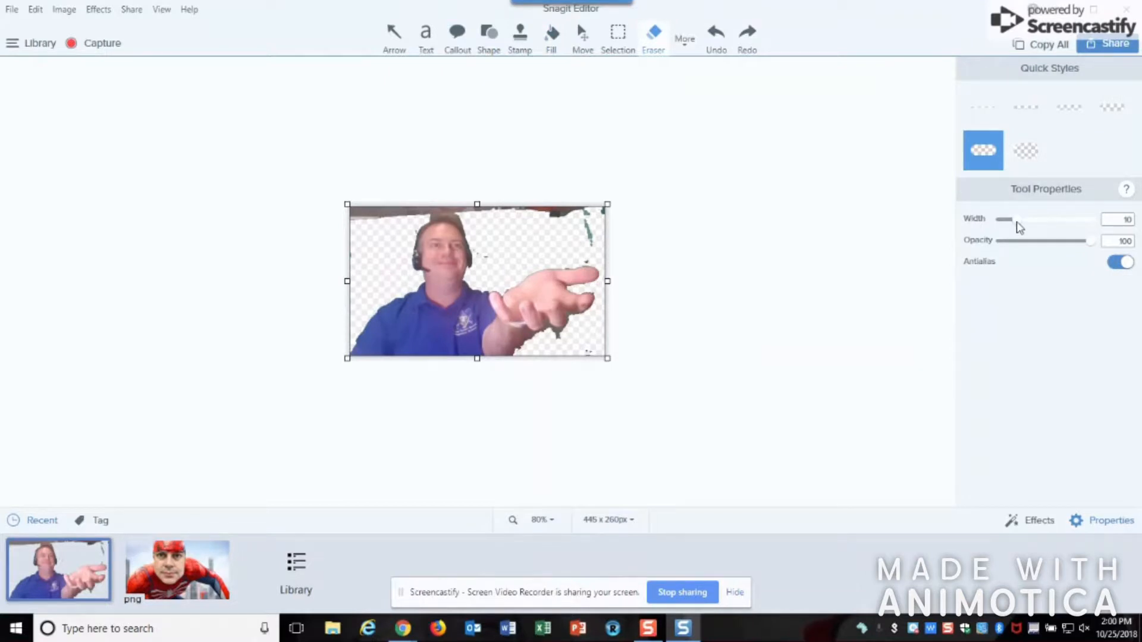
{"action": "left_click_drag", "start_coordinate": [1020, 226], "coordinate": [1061, 226]}
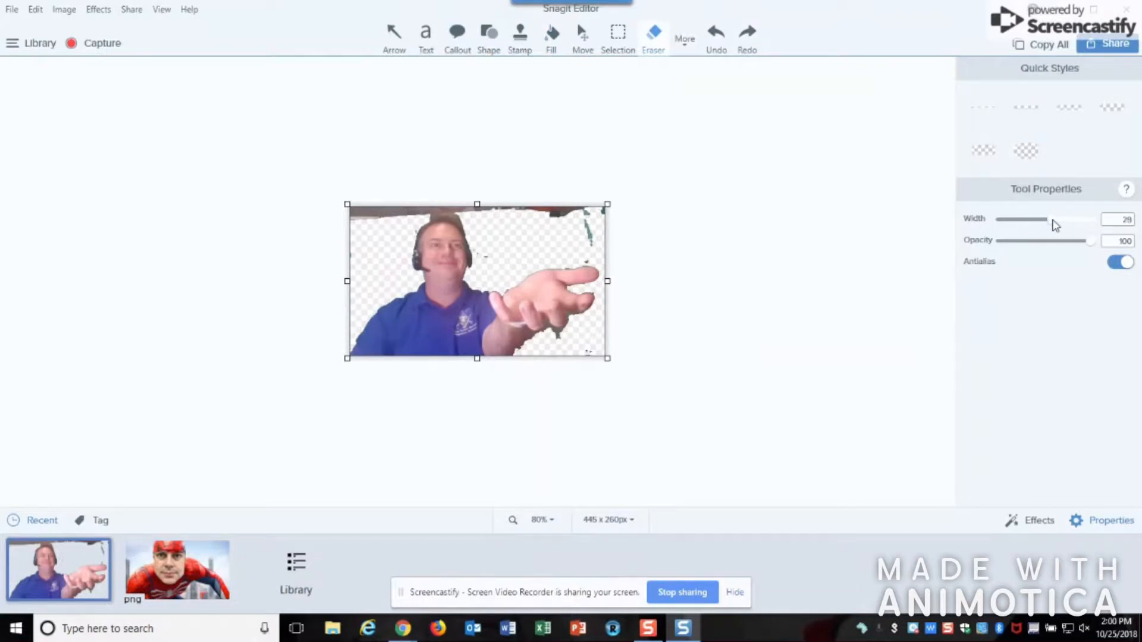
{"action": "mouse_move", "coordinate": [601, 227]}
{"action": "left_mouse_down"}
{"action": "mouse_move", "coordinate": [594, 212]}
{"action": "mouse_move", "coordinate": [481, 204]}
{"action": "mouse_move", "coordinate": [610, 219]}
{"action": "mouse_move", "coordinate": [596, 245]}
{"action": "left_mouse_up"}
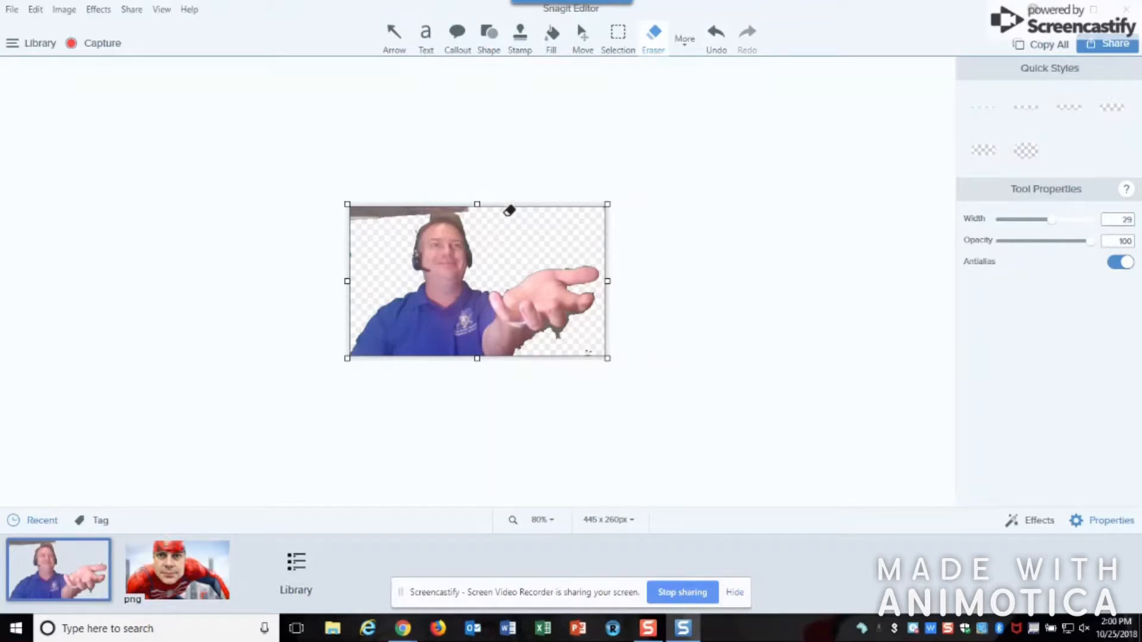
Try erasing the shelf strip beside and directly above the head, and undo those eraser strokes
{"action": "mouse_move", "coordinate": [354, 262]}
{"action": "left_mouse_down"}
{"action": "mouse_move", "coordinate": [355, 198]}
{"action": "mouse_move", "coordinate": [373, 186]}
{"action": "mouse_move", "coordinate": [407, 215]}
{"action": "mouse_move", "coordinate": [393, 203]}
{"action": "left_mouse_up"}
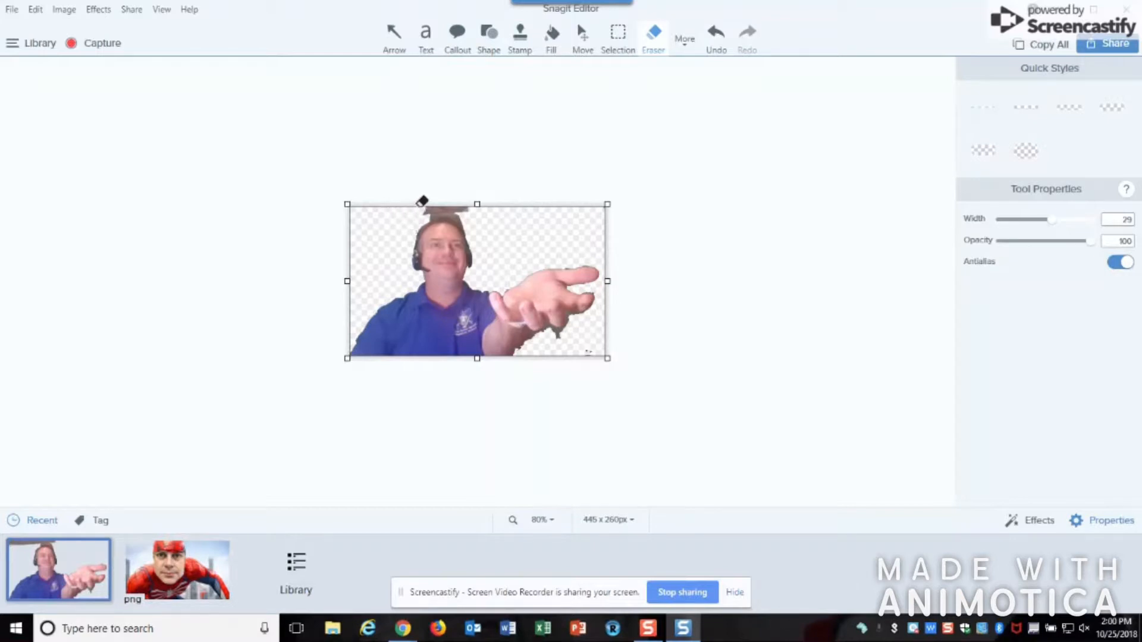
{"action": "left_click_drag", "start_coordinate": [426, 201], "coordinate": [460, 199]}
{"action": "left_click_drag", "start_coordinate": [442, 206], "coordinate": [489, 206]}
{"action": "left_click", "coordinate": [708, 39]}
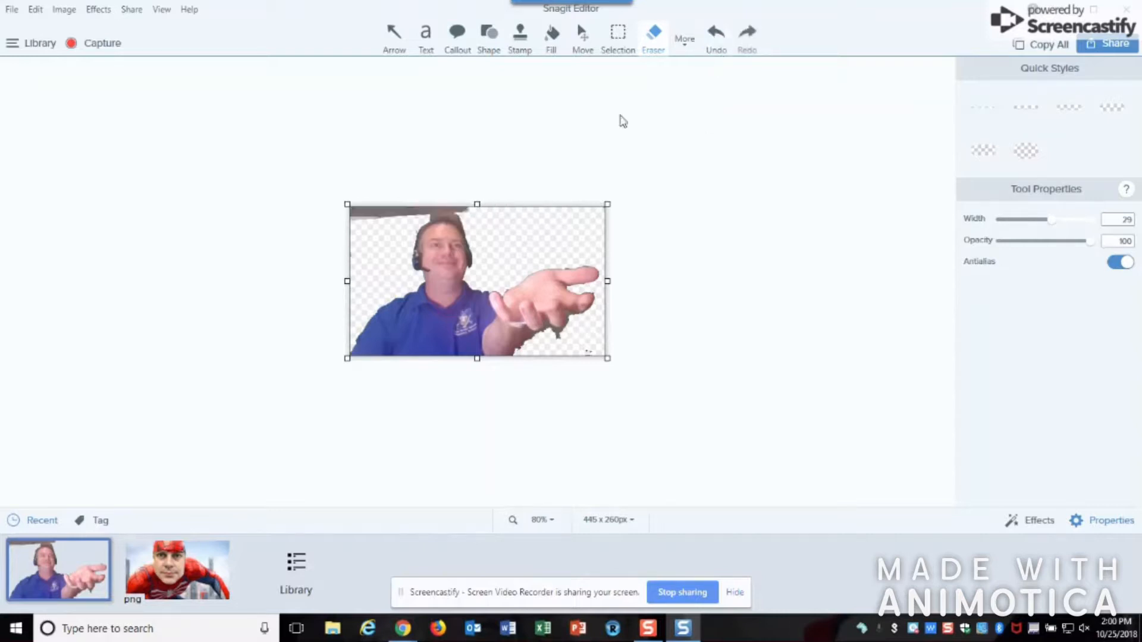
Erase the remaining shelf strip and stray green around the head at 300% zoom, undoing the stroke that trims the hair and redoing it more carefully
{"action": "left_click_drag", "start_coordinate": [479, 209], "coordinate": [357, 207]}
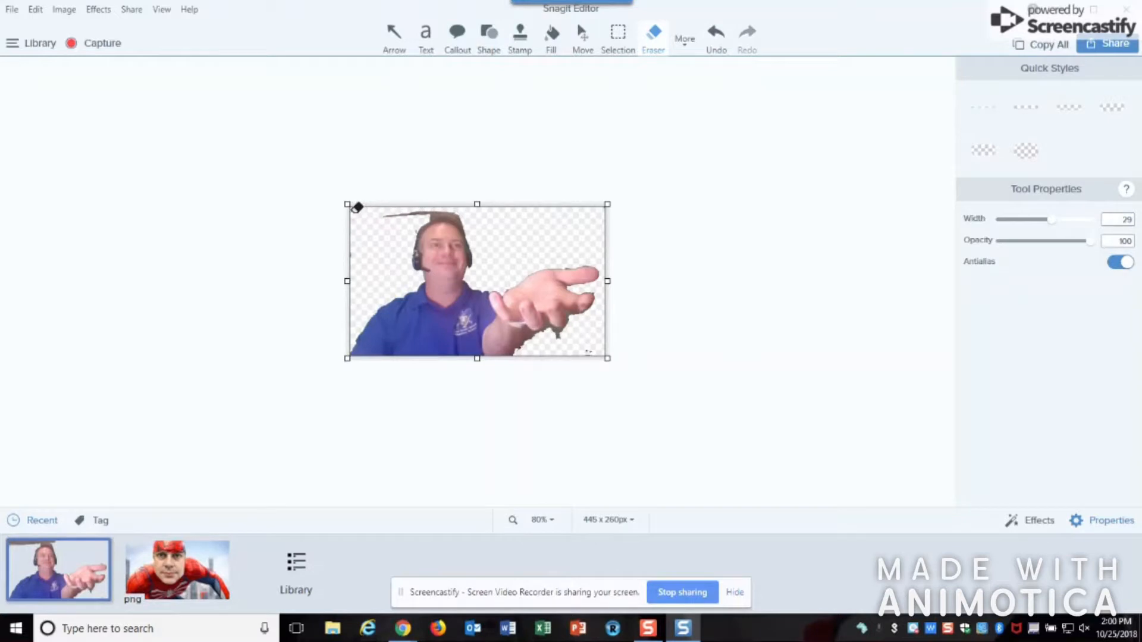
{"action": "left_click", "coordinate": [539, 520]}
{"action": "left_click", "coordinate": [543, 468]}
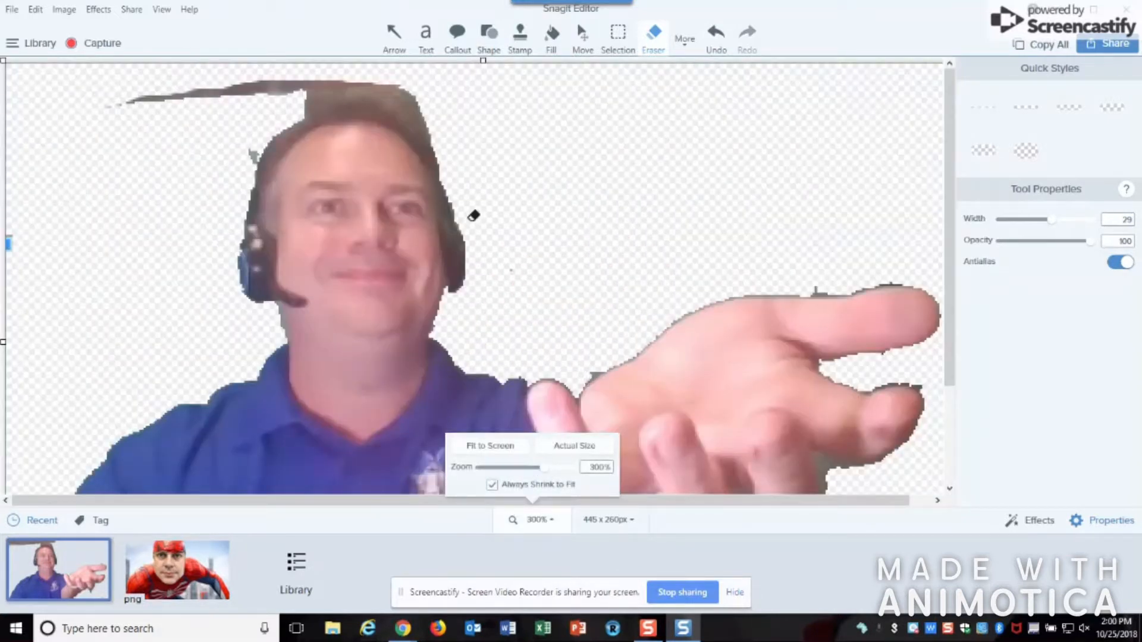
{"action": "mouse_move", "coordinate": [249, 97]}
{"action": "left_mouse_down"}
{"action": "mouse_move", "coordinate": [133, 94]}
{"action": "mouse_move", "coordinate": [301, 72]}
{"action": "left_mouse_up"}
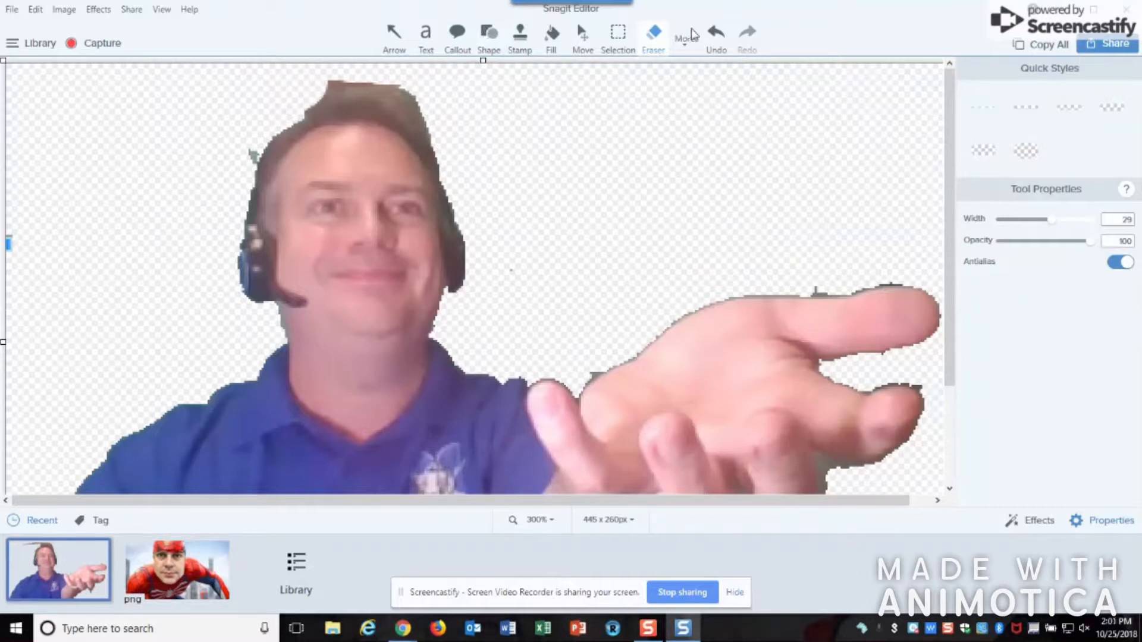
{"action": "left_click", "coordinate": [716, 34]}
{"action": "mouse_move", "coordinate": [193, 89]}
{"action": "left_mouse_down"}
{"action": "mouse_move", "coordinate": [273, 74]}
{"action": "mouse_move", "coordinate": [141, 84]}
{"action": "mouse_move", "coordinate": [114, 97]}
{"action": "left_mouse_up"}
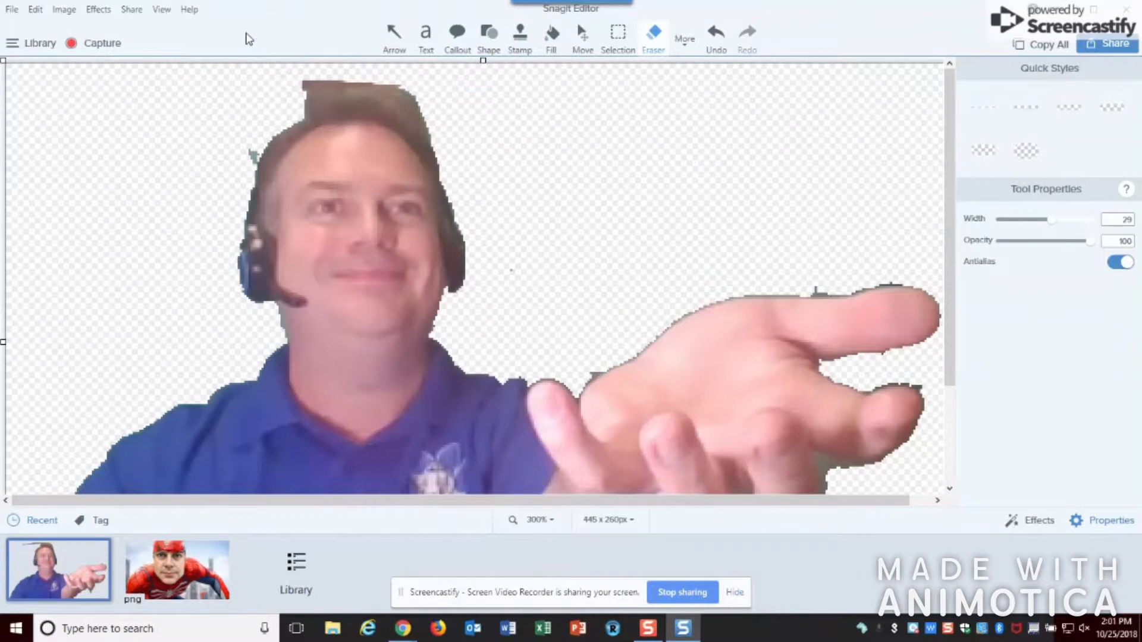
{"action": "left_click_drag", "start_coordinate": [226, 128], "coordinate": [232, 135]}
{"action": "mouse_move", "coordinate": [313, 39]}
{"action": "left_mouse_down"}
{"action": "mouse_move", "coordinate": [301, 54]}
{"action": "mouse_move", "coordinate": [374, 44]}
{"action": "mouse_move", "coordinate": [445, 84]}
{"action": "left_mouse_up"}
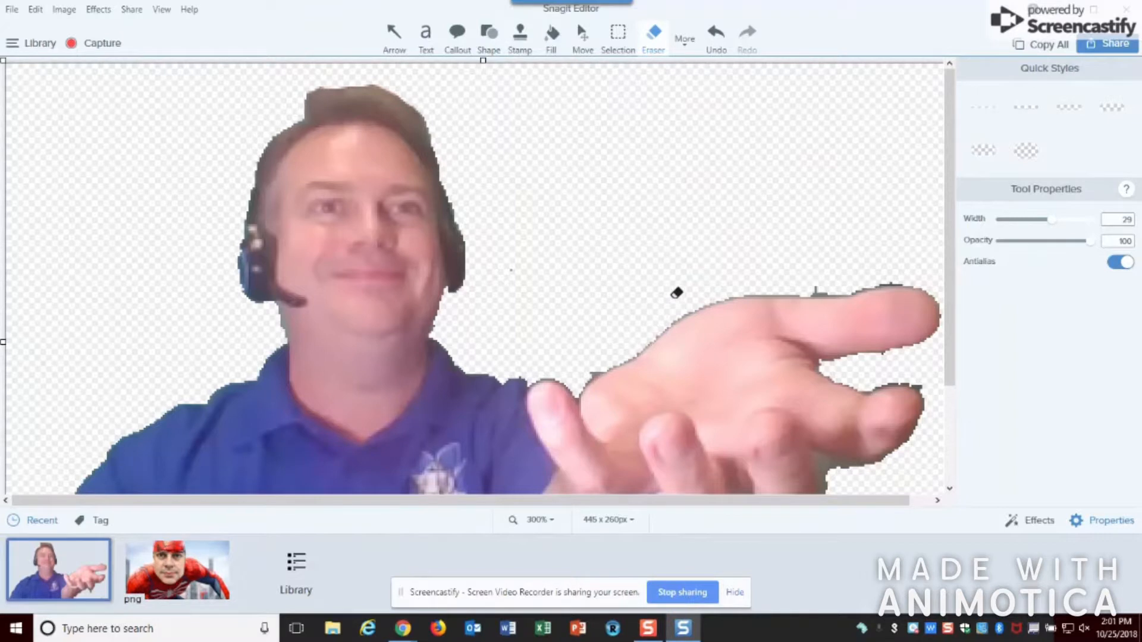
Erase the dark backdrop remnants beneath the forearm and fingers, reducing the eraser width to 20 and to 2 for the tighter edges
{"action": "scroll", "coordinate": [684, 205], "scroll_direction": "down", "scroll_amount": 3}
{"action": "mouse_move", "coordinate": [803, 440]}
{"action": "left_mouse_down"}
{"action": "mouse_move", "coordinate": [753, 407]}
{"action": "mouse_move", "coordinate": [663, 464]}
{"action": "mouse_move", "coordinate": [647, 496]}
{"action": "left_mouse_up"}
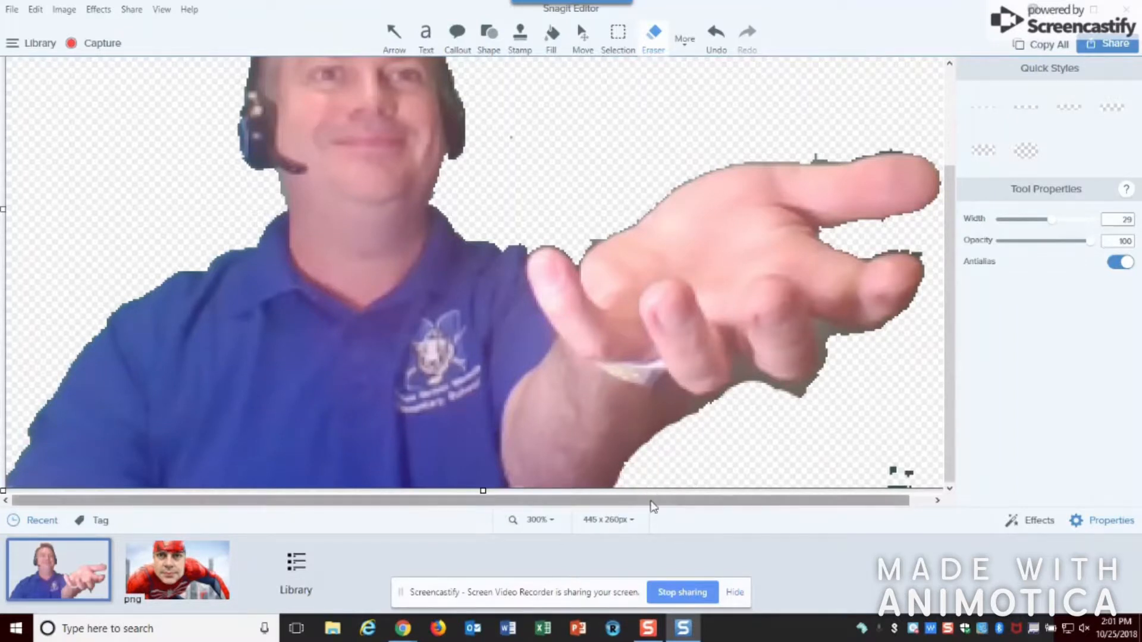
{"action": "left_click_drag", "start_coordinate": [758, 419], "coordinate": [835, 405]}
{"action": "left_click", "coordinate": [1033, 220]}
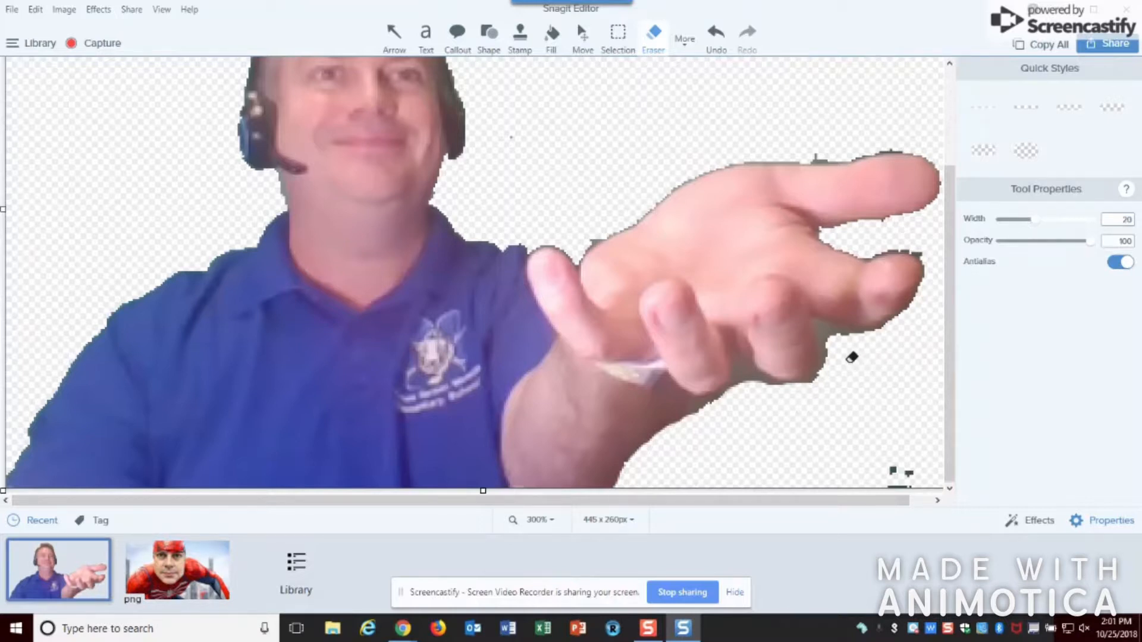
{"action": "left_click", "coordinate": [1001, 219]}
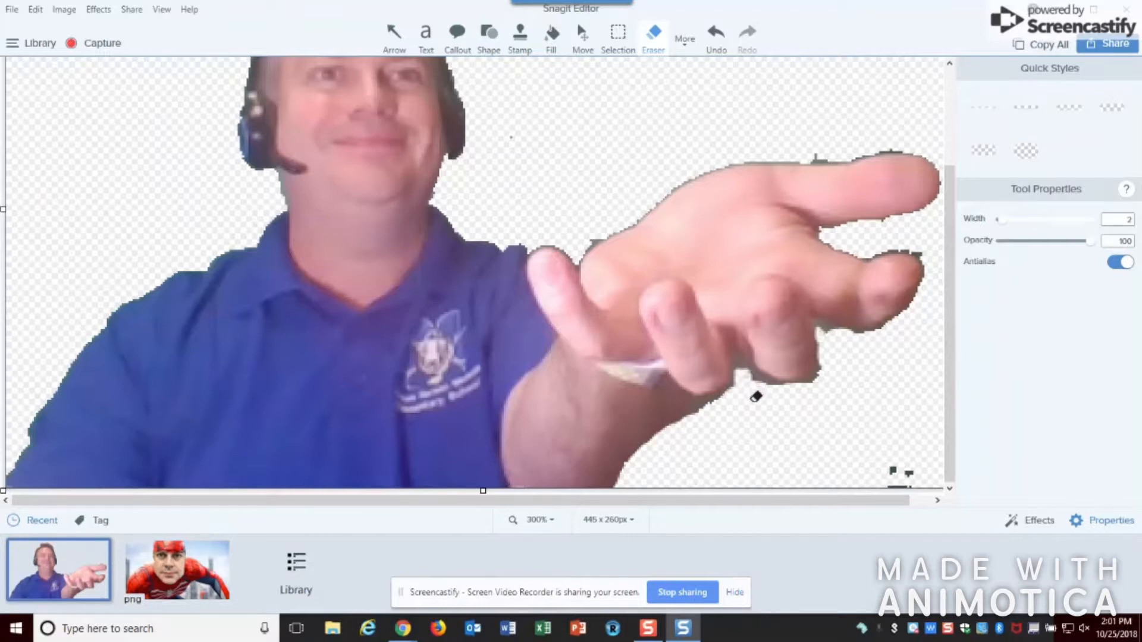
Erase the dark specks in the photo's lower-right corner, set the eraser width to 27, and zoom out to 90%
{"action": "left_click_drag", "start_coordinate": [907, 475], "coordinate": [886, 464]}
{"action": "left_click", "coordinate": [1046, 219]}
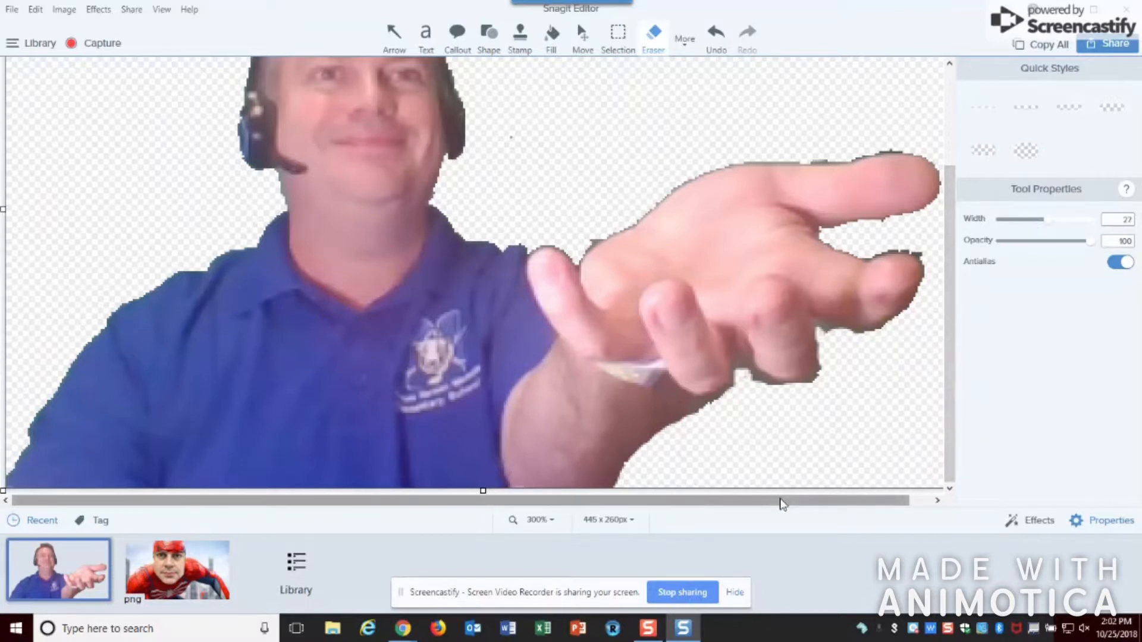
{"action": "left_click", "coordinate": [538, 521]}
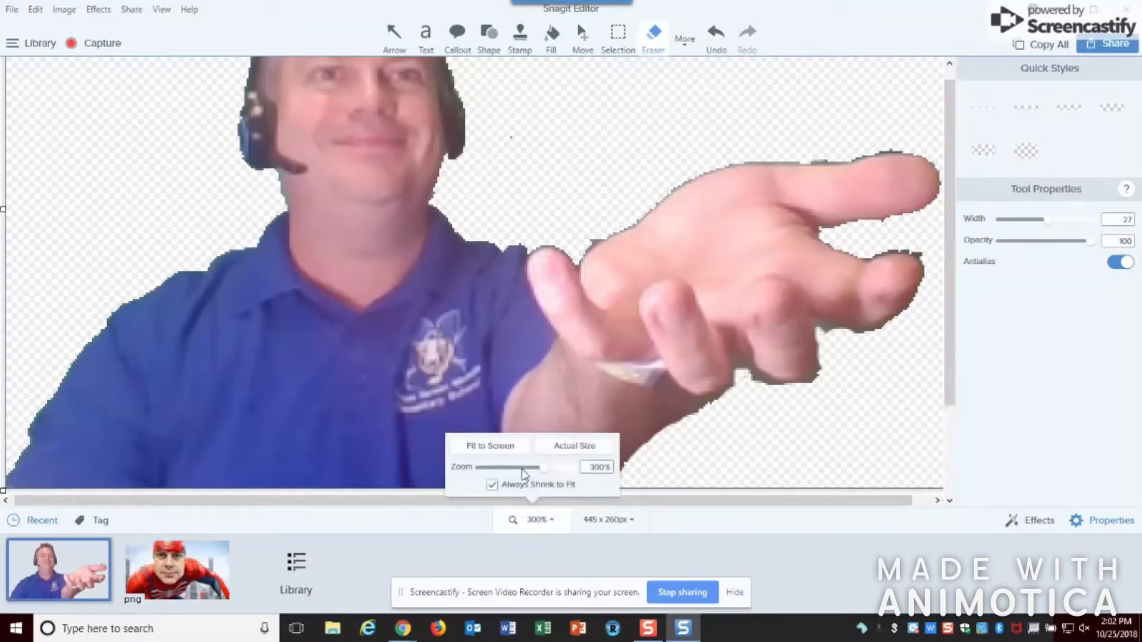
{"action": "left_click", "coordinate": [522, 469]}
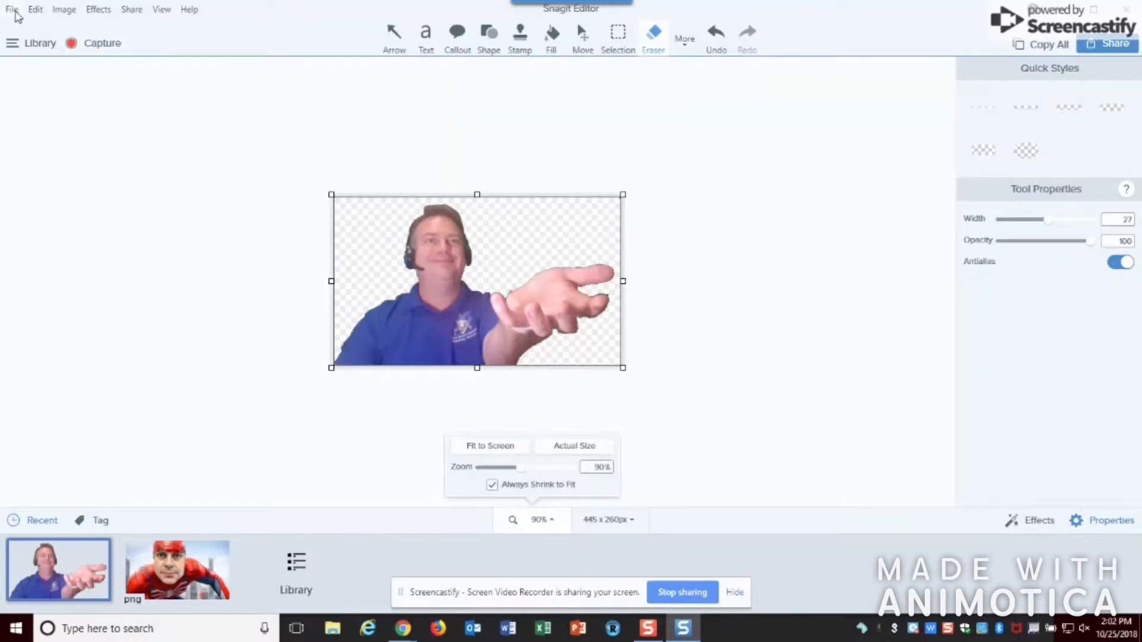
Save the cutout as World.png in the Documents Snagit folder, keeping the PNG format
{"action": "left_click", "coordinate": [15, 12]}
{"action": "left_click", "coordinate": [32, 96]}
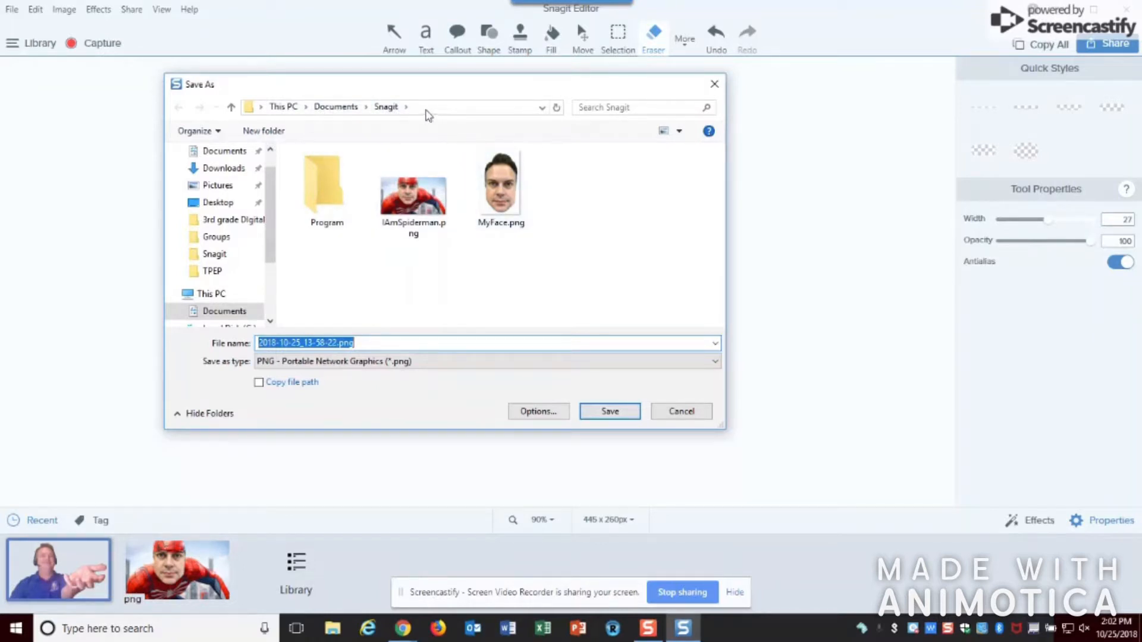
{"action": "left_click", "coordinate": [337, 342]}
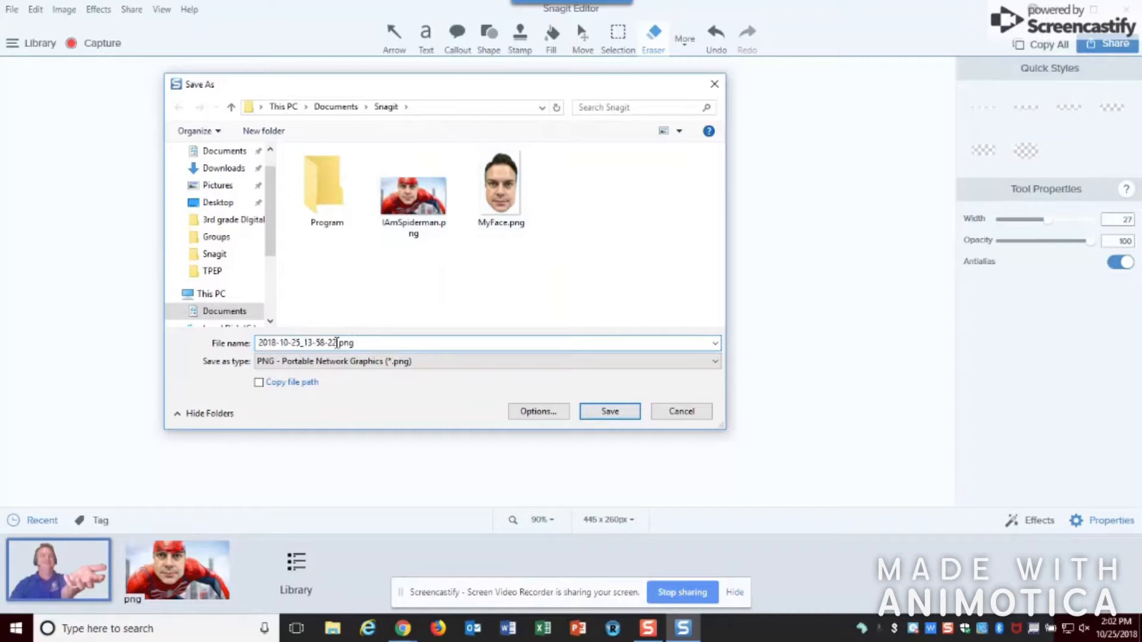
{"action": "left_click_drag", "start_coordinate": [337, 343], "coordinate": [195, 345]}
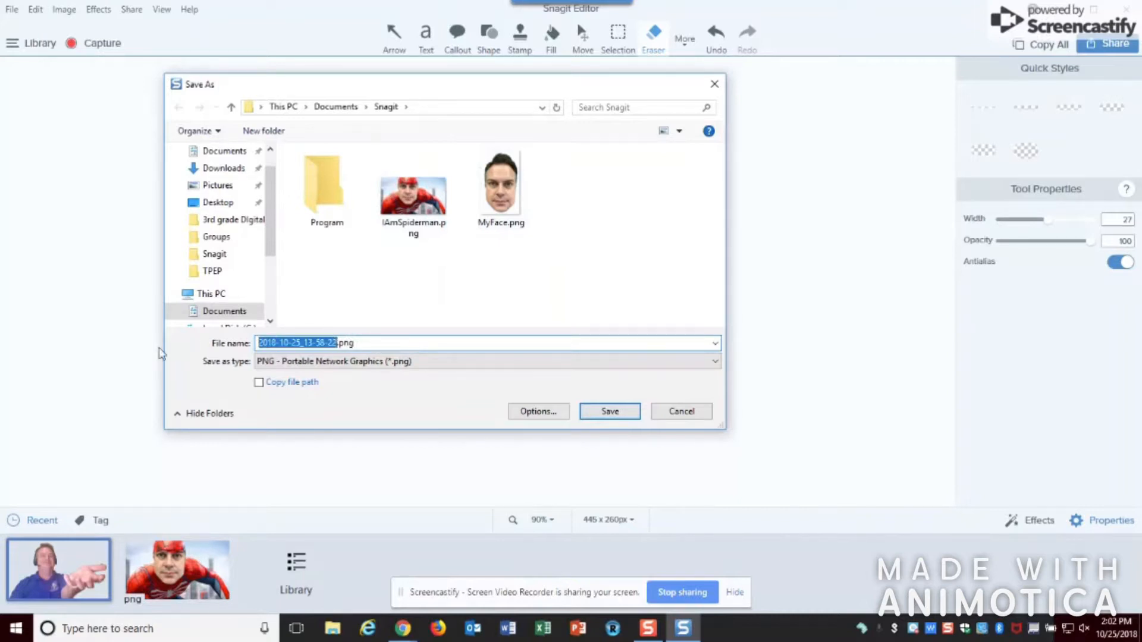
{"action": "type", "text": "World"}
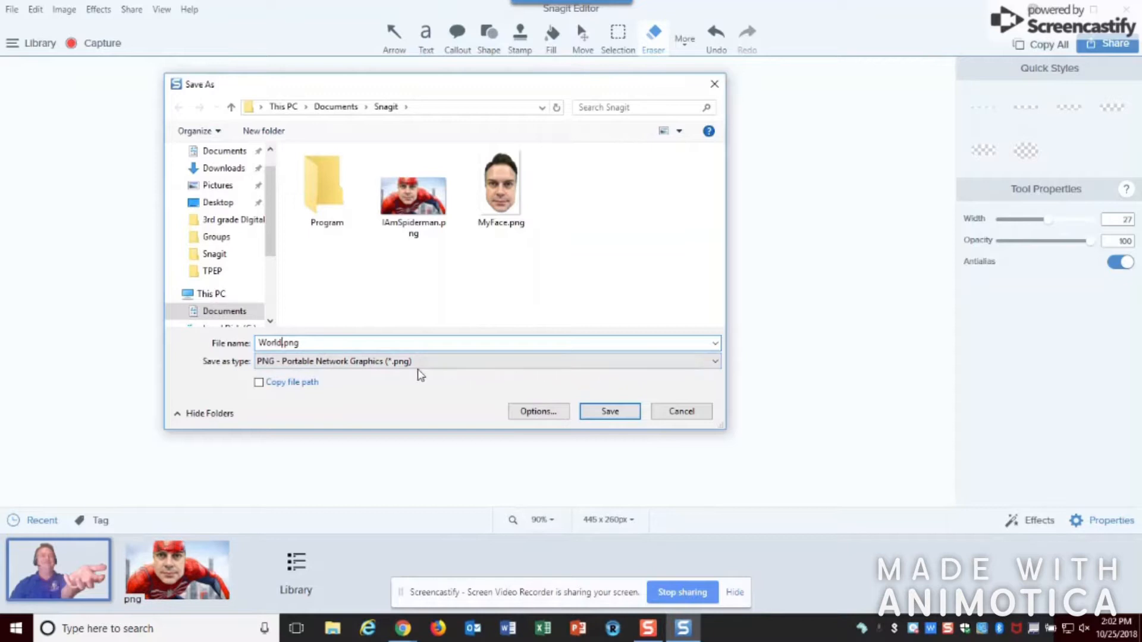
{"action": "left_click", "coordinate": [596, 410]}
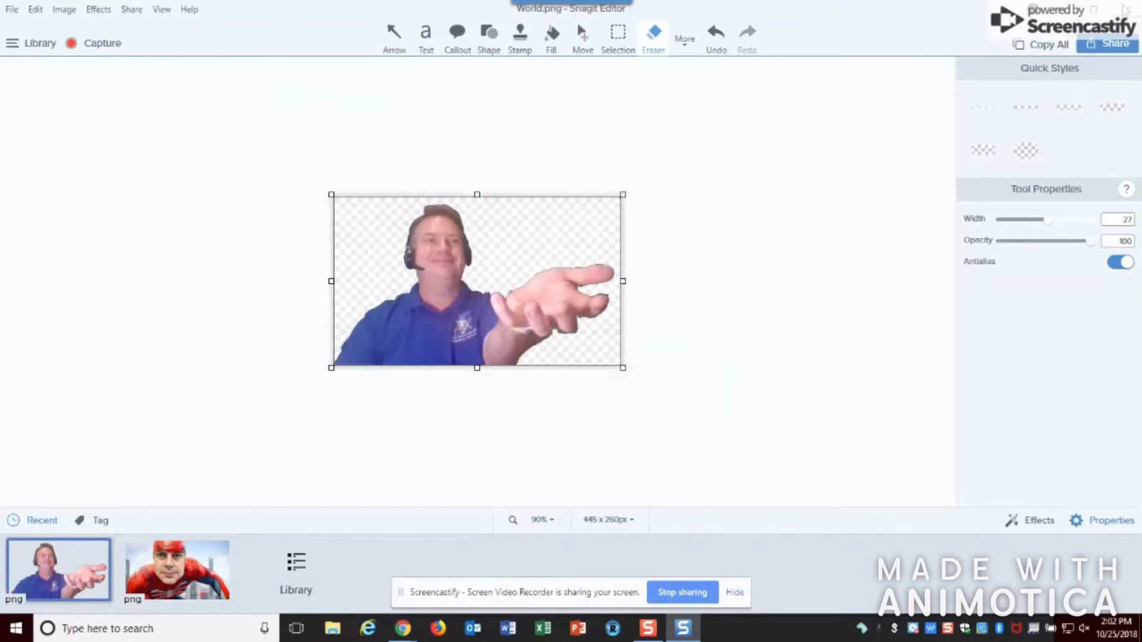
Close the Snagit editor and capture windows, and delete the original green-backdrop photo from the Google Slides poster
{"action": "left_click", "coordinate": [1125, 9]}
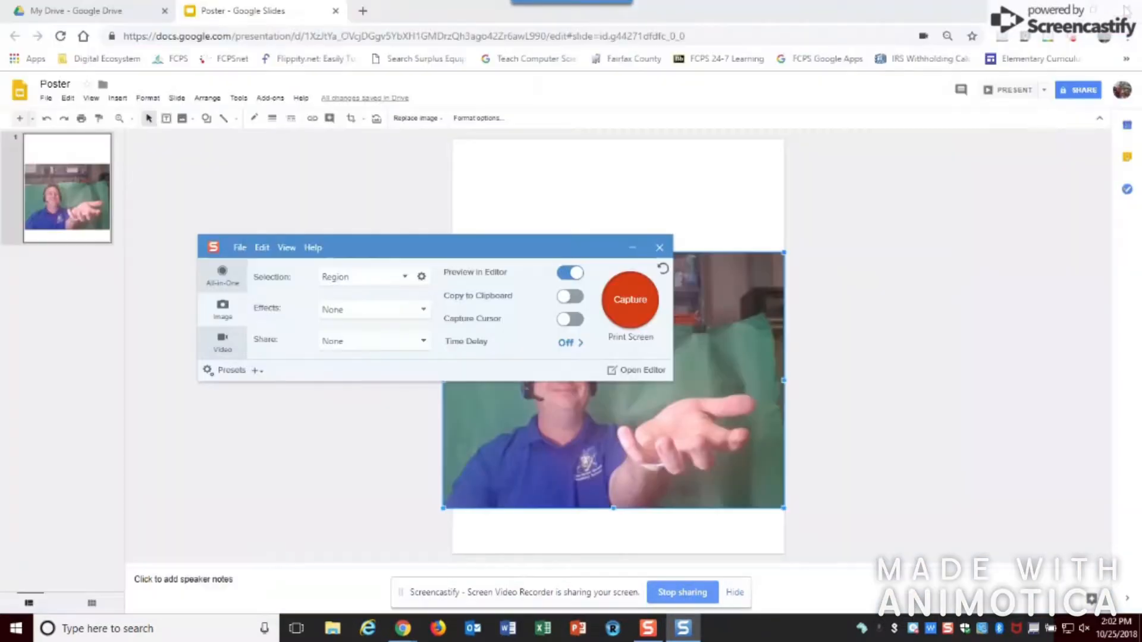
{"action": "left_click", "coordinate": [658, 248]}
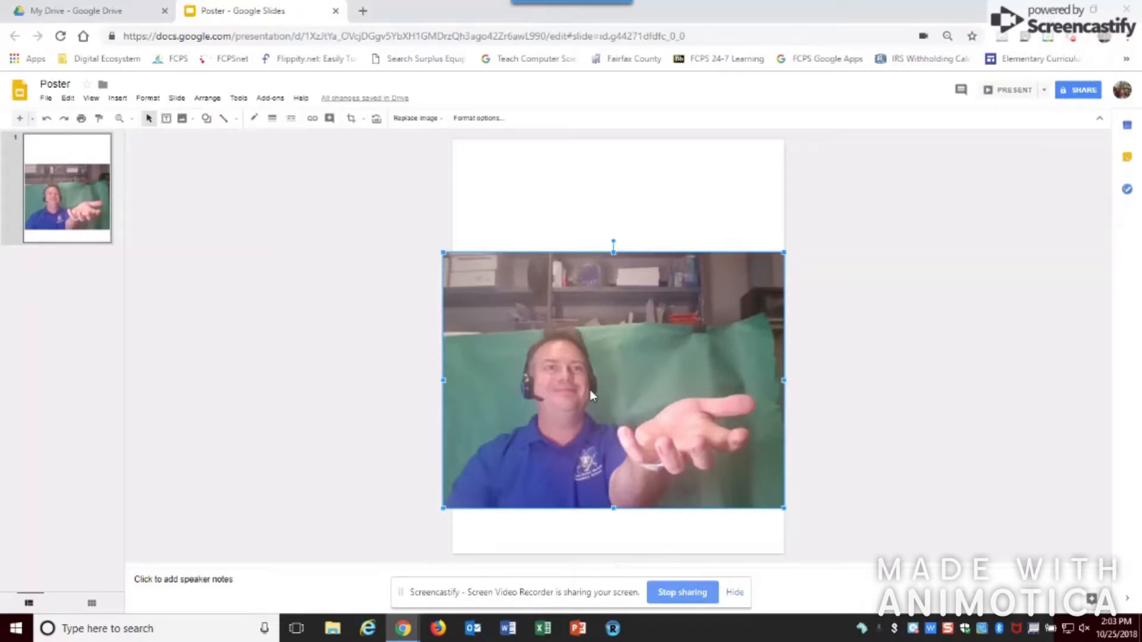
{"action": "key", "text": "Delete"}
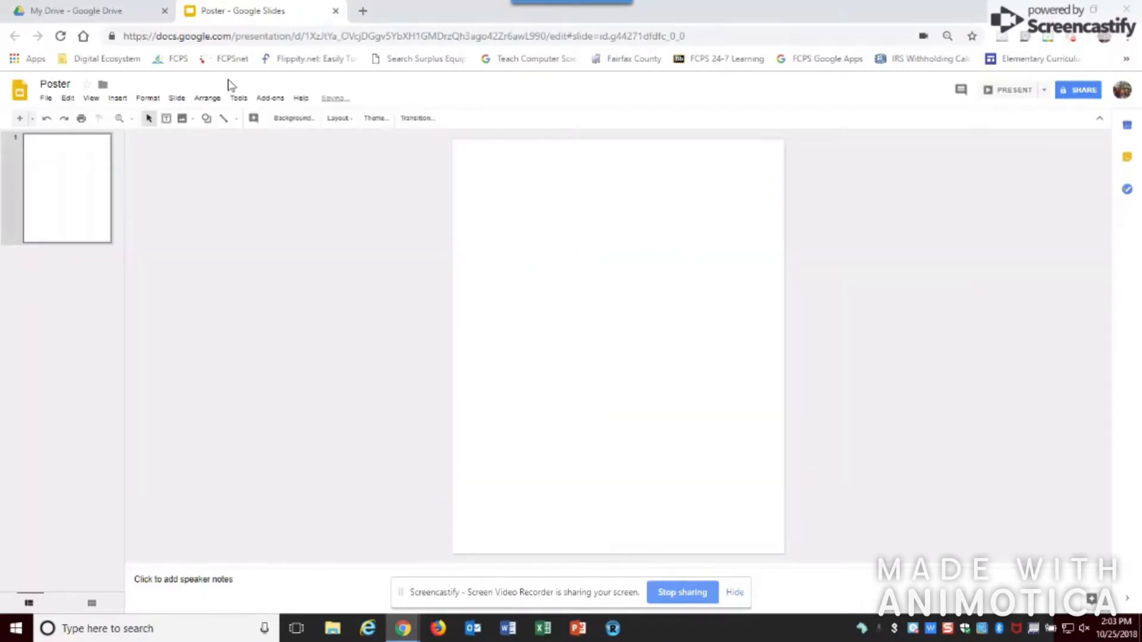
Insert World.png from the Documents Snagit folder onto the blank poster slide
{"action": "left_click", "coordinate": [117, 98]}
{"action": "mouse_move", "coordinate": [126, 119]}
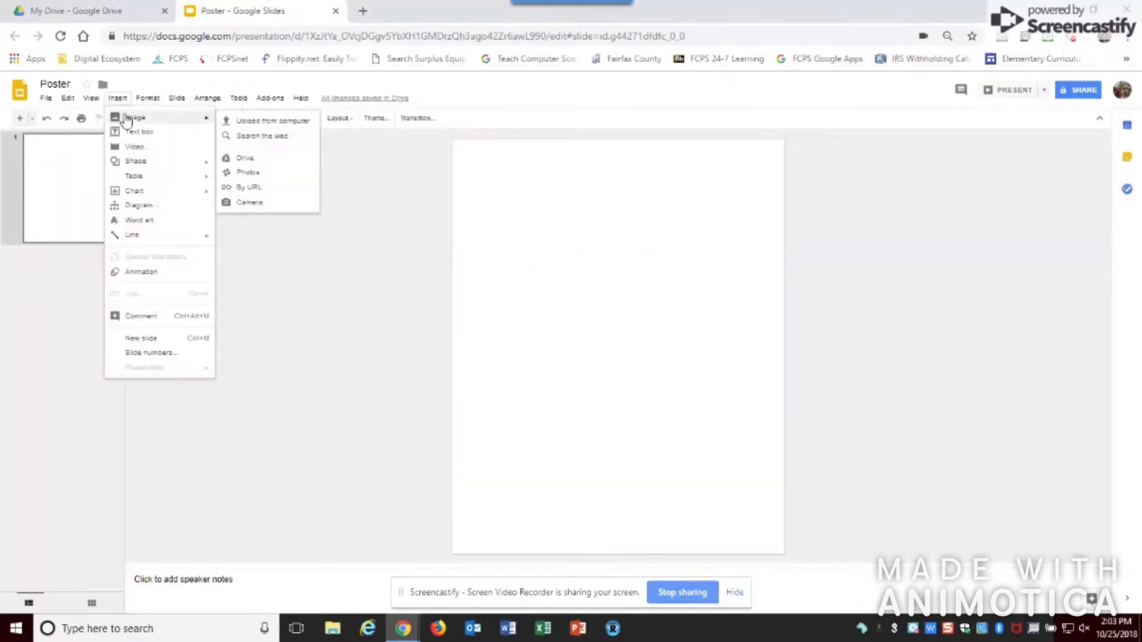
{"action": "left_click", "coordinate": [256, 122]}
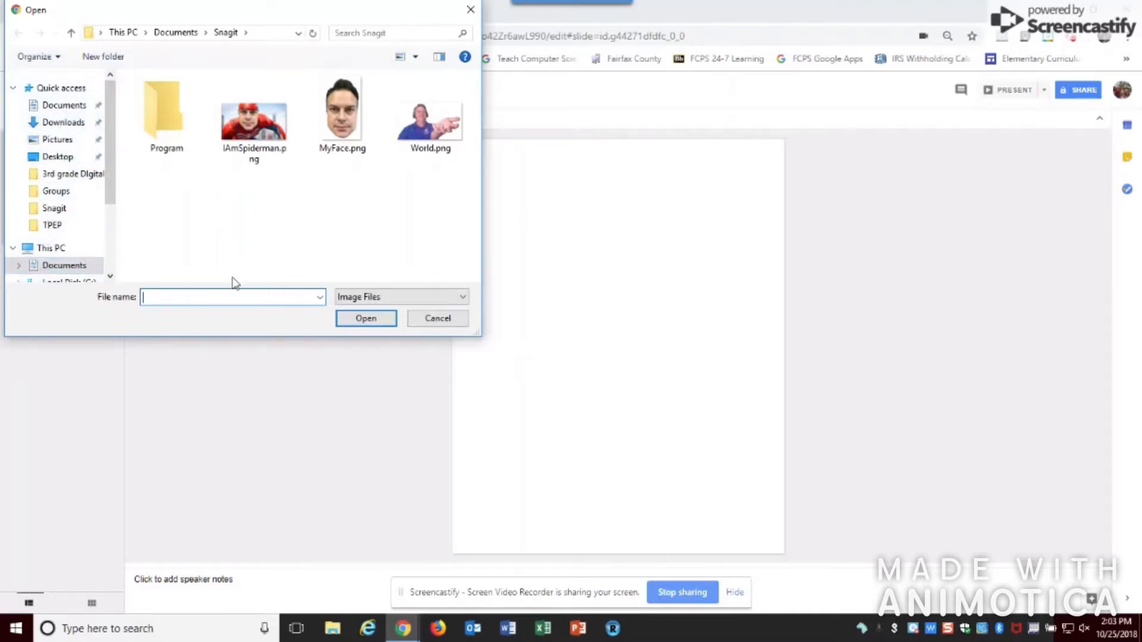
{"action": "left_click", "coordinate": [47, 107]}
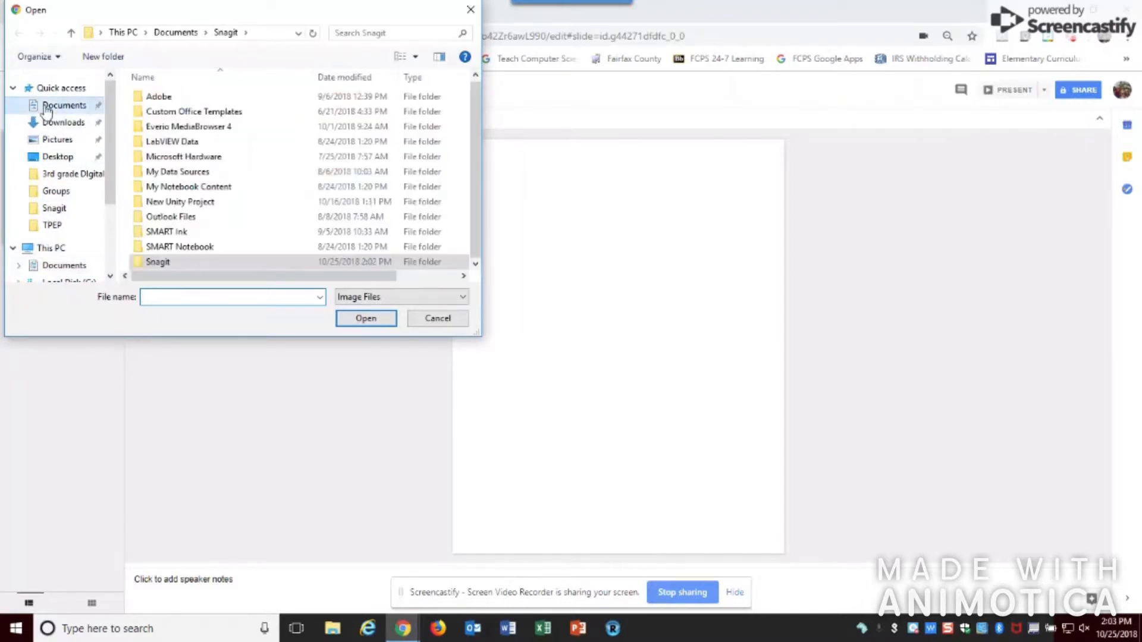
{"action": "double_click", "coordinate": [148, 263]}
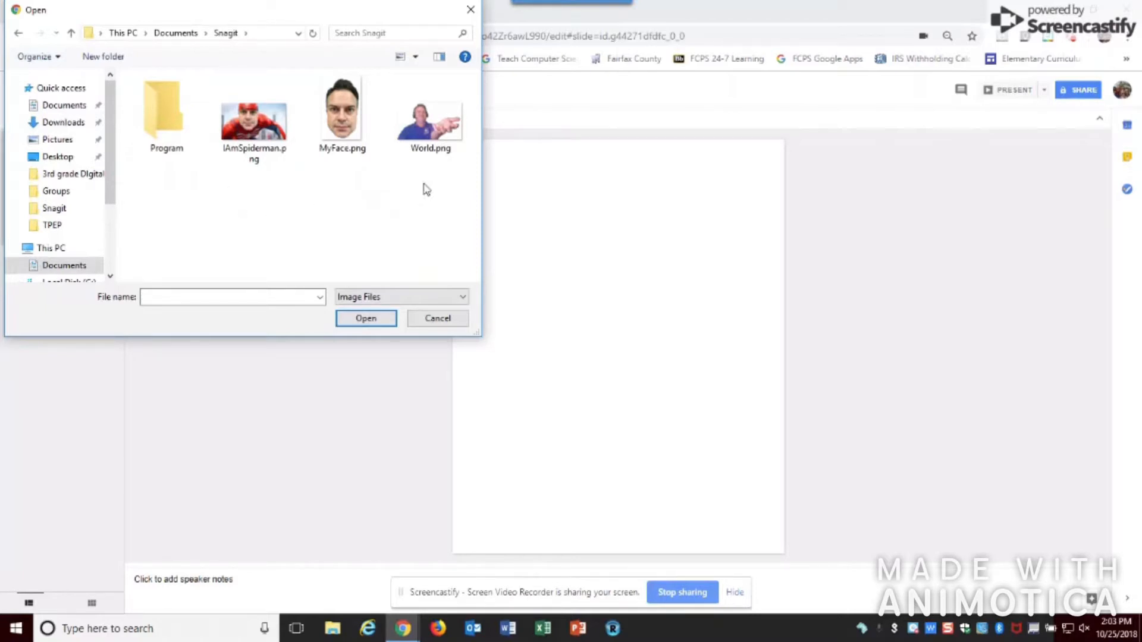
{"action": "double_click", "coordinate": [431, 137]}
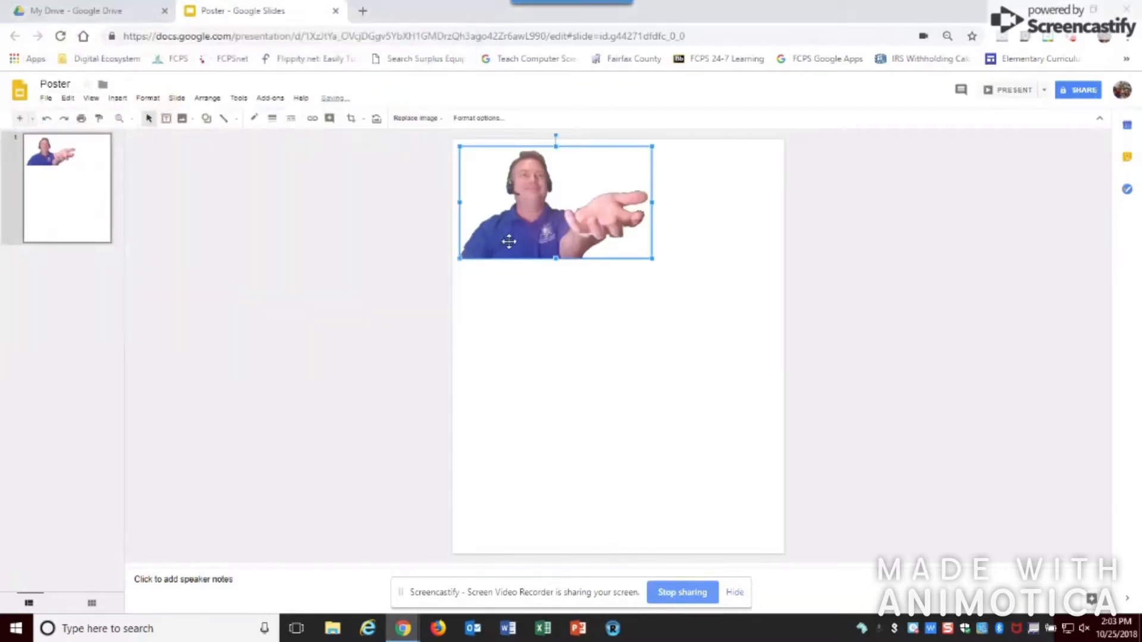
Enlarge the cutout photo to the full slide width and place it in the lower half of the poster
{"action": "left_click_drag", "start_coordinate": [652, 258], "coordinate": [690, 450]}
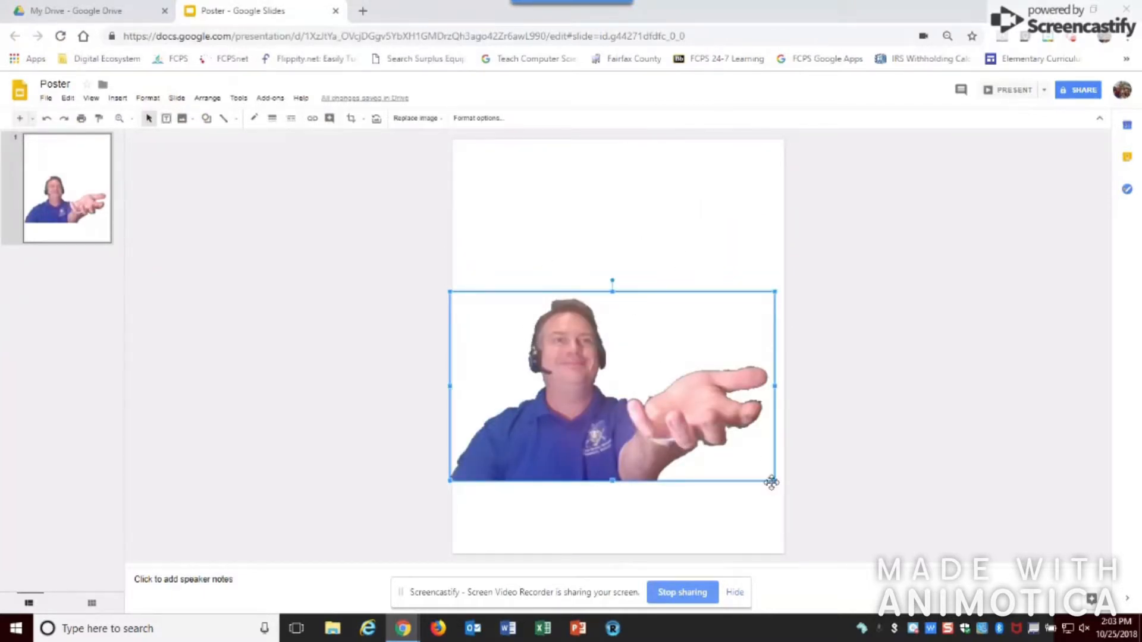
{"action": "left_click_drag", "start_coordinate": [774, 481], "coordinate": [784, 486]}
{"action": "left_click", "coordinate": [616, 217]}
{"action": "left_click", "coordinate": [563, 393]}
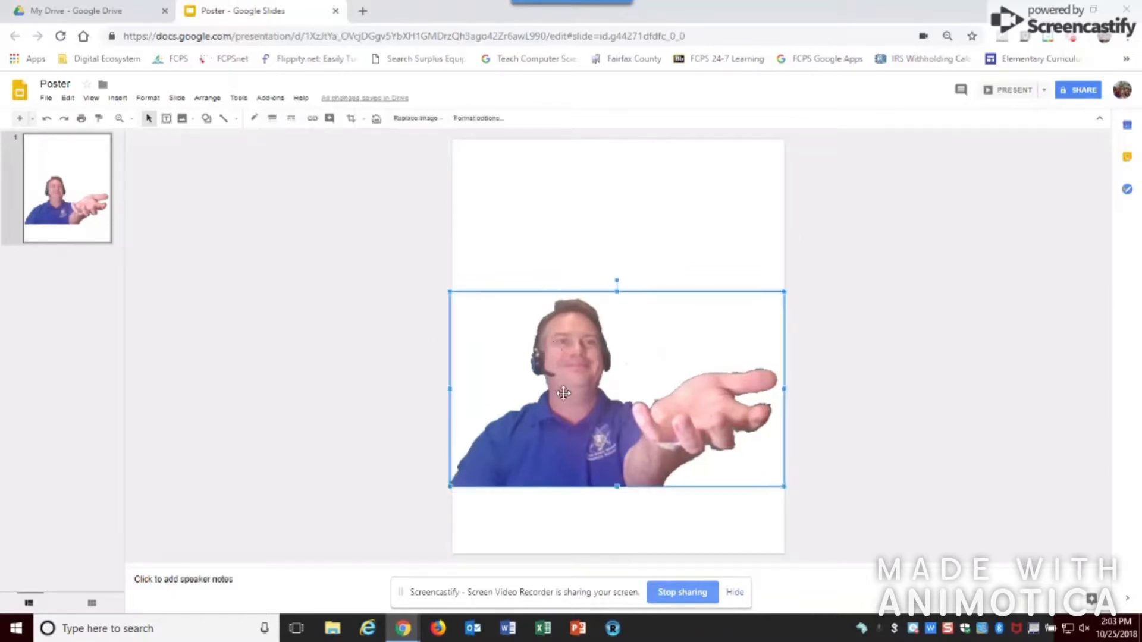
{"action": "left_click", "coordinate": [562, 231]}
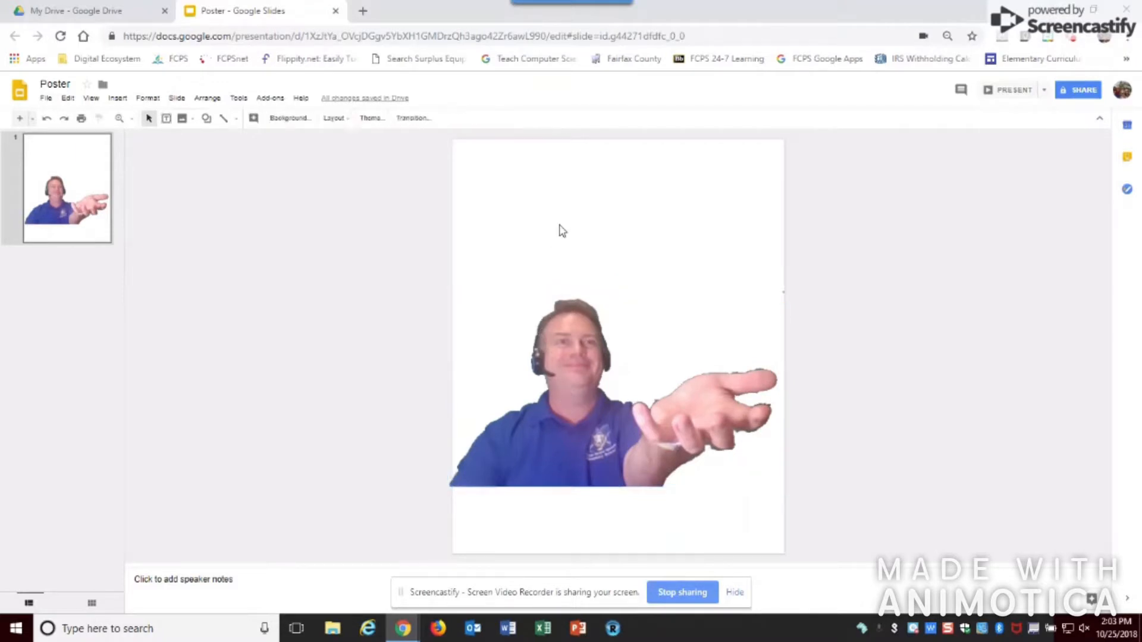
Set the slide background to the portrait photo of a rainbow over a forest, found with a Google image search for "rainbow"
{"action": "left_click", "coordinate": [286, 121]}
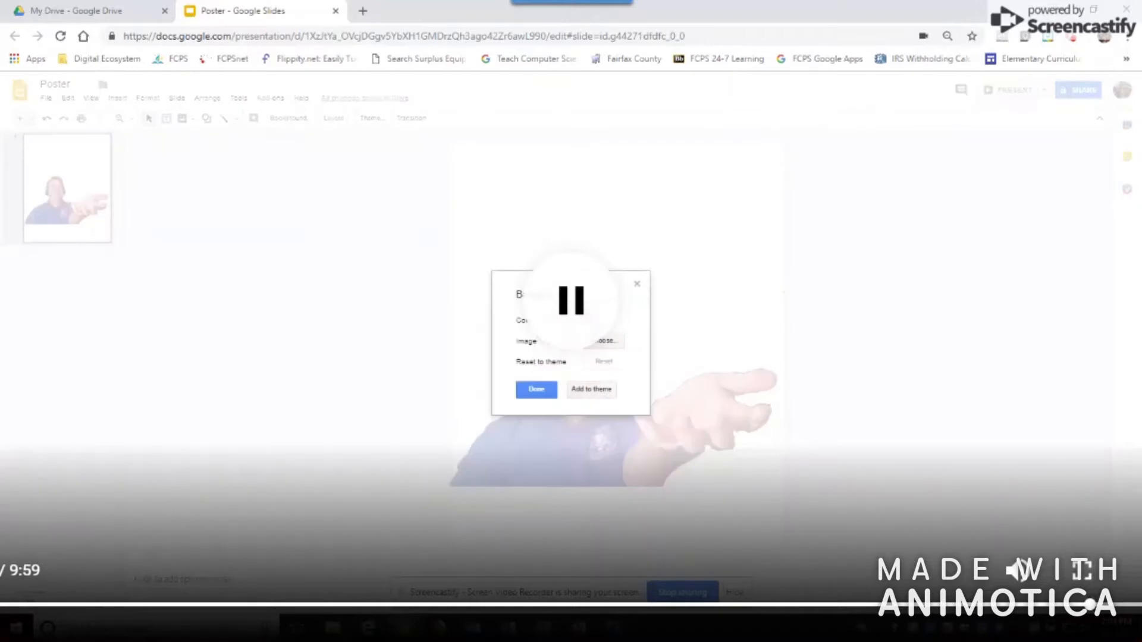
{"action": "left_click", "coordinate": [589, 344]}
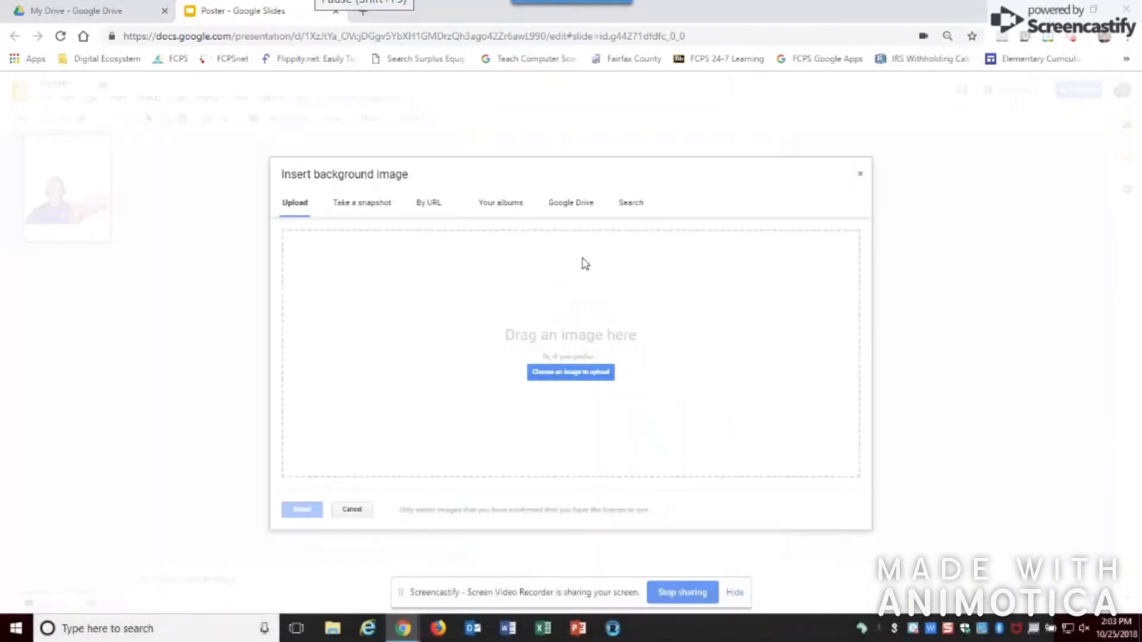
{"action": "left_click", "coordinate": [860, 174]}
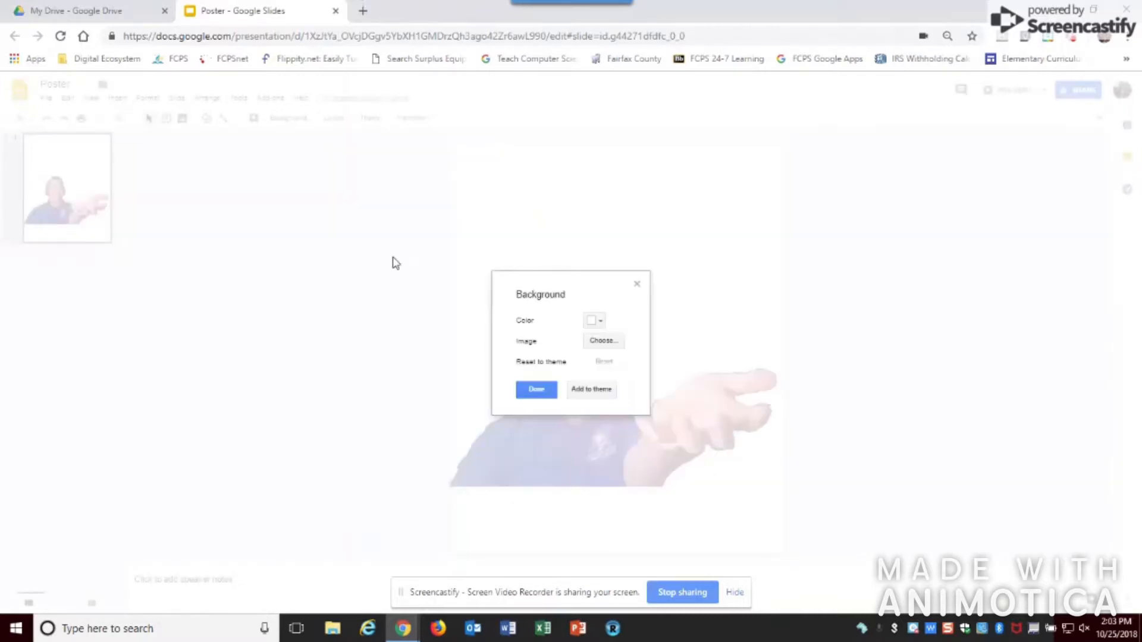
{"action": "left_click", "coordinate": [603, 341]}
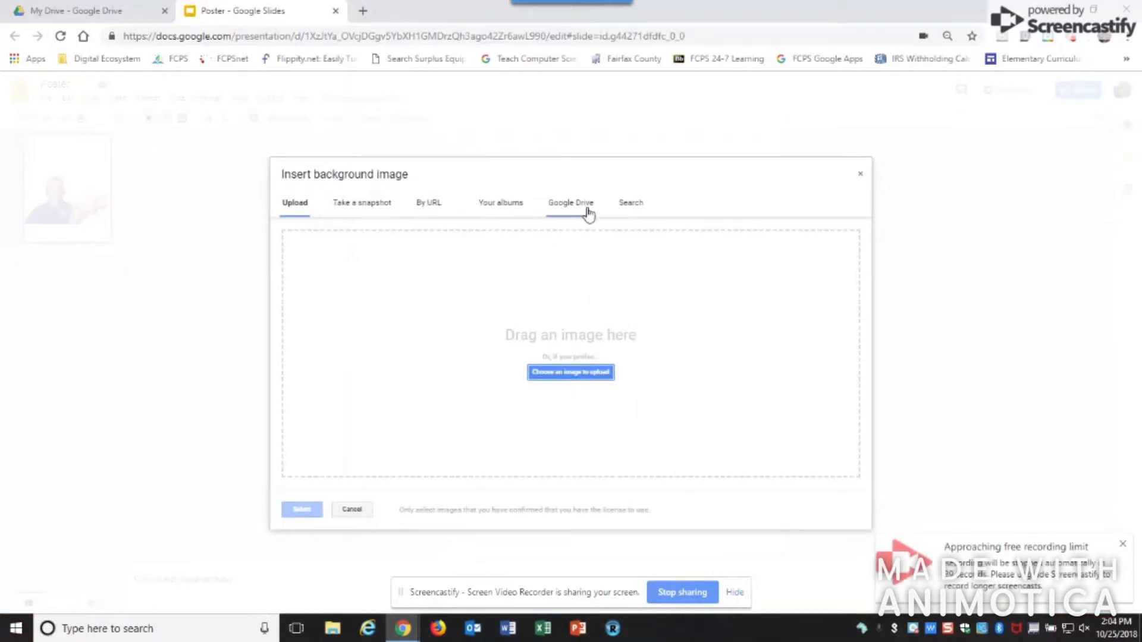
{"action": "left_click", "coordinate": [631, 207]}
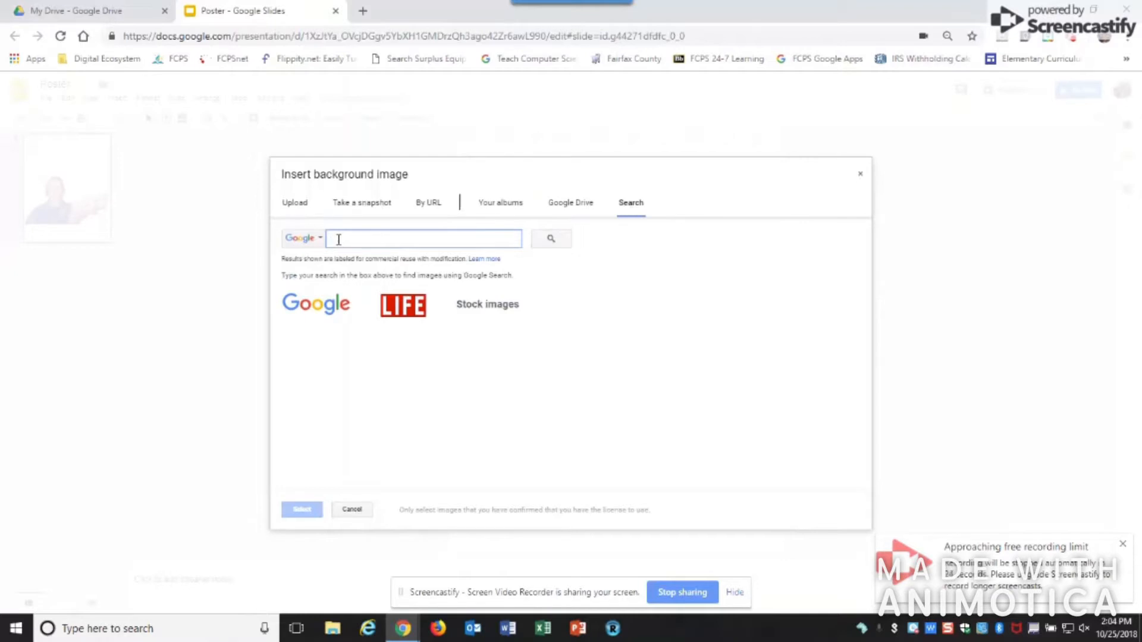
{"action": "type", "text": "s"}
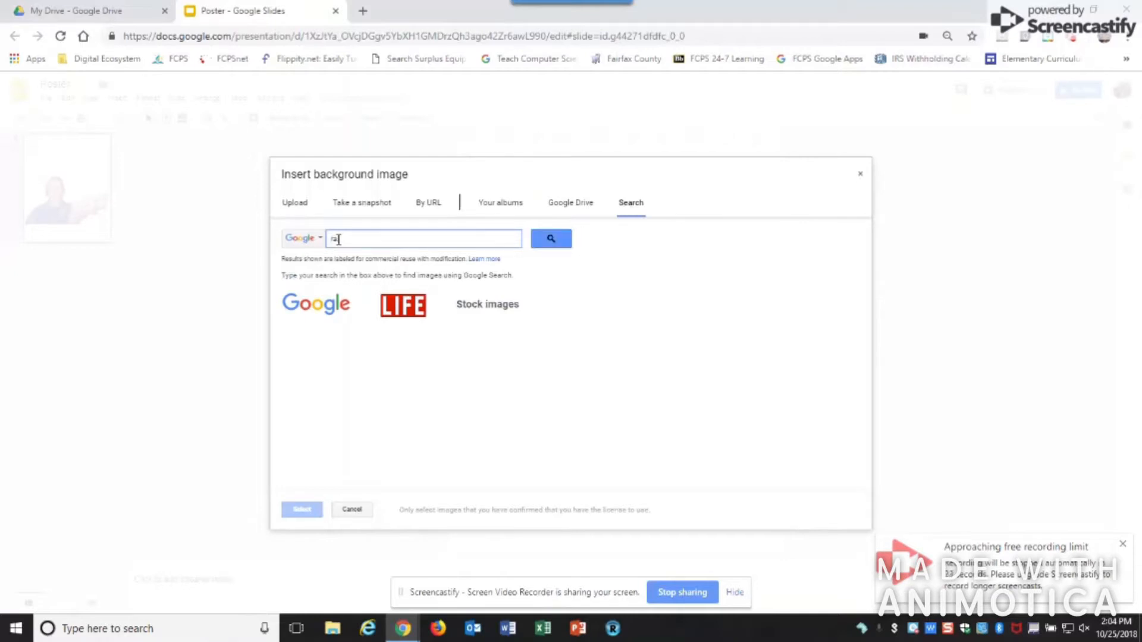
{"action": "key", "text": "Return"}
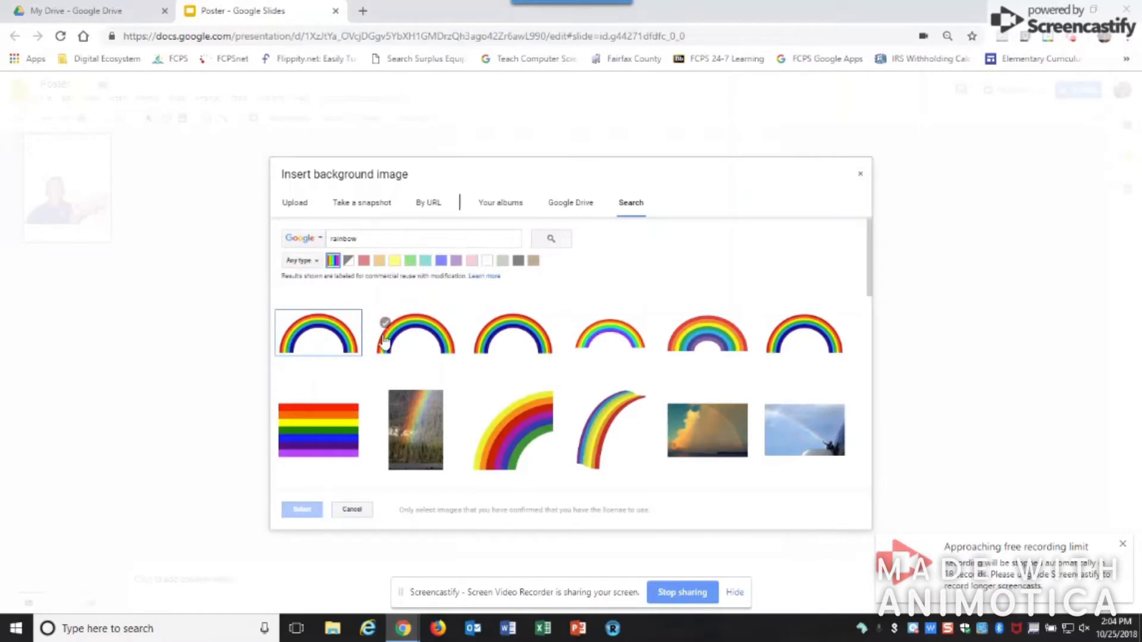
{"action": "left_click", "coordinate": [410, 453]}
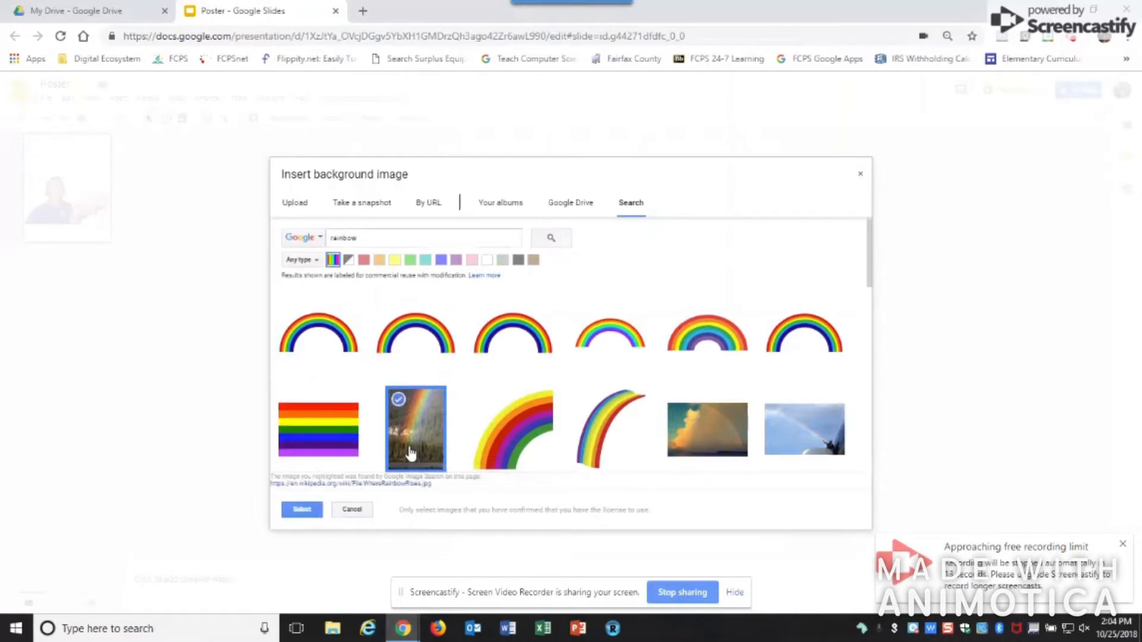
{"action": "left_click", "coordinate": [300, 512]}
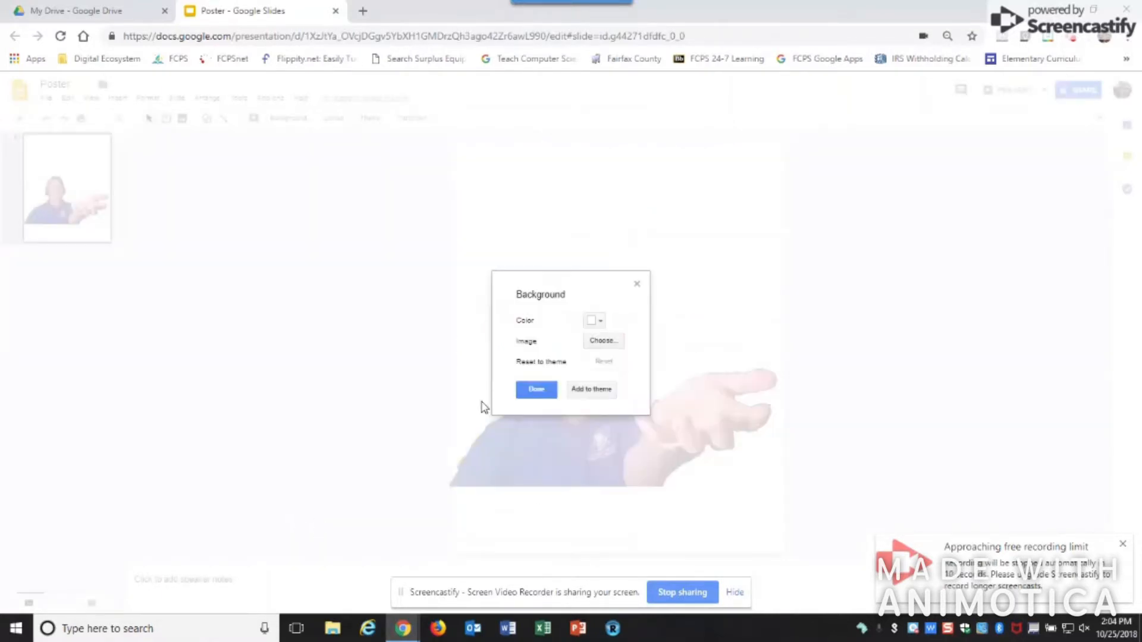
{"action": "left_click", "coordinate": [537, 391]}
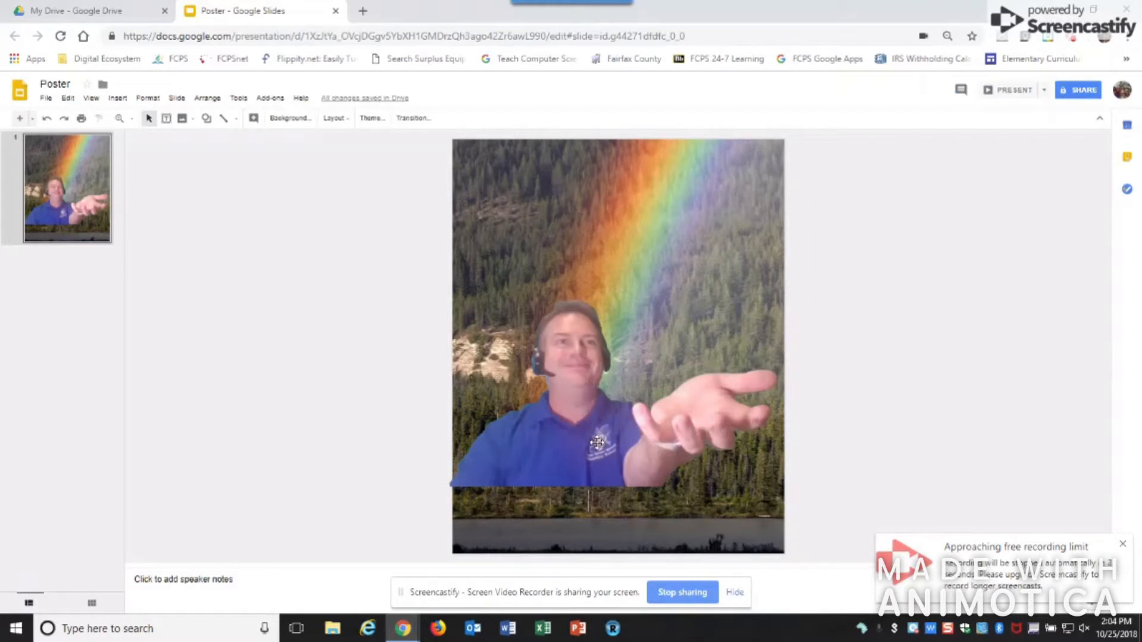
Flip the cutout photo of the man horizontally
{"action": "left_click", "coordinate": [590, 397]}
{"action": "right_click", "coordinate": [591, 403]}
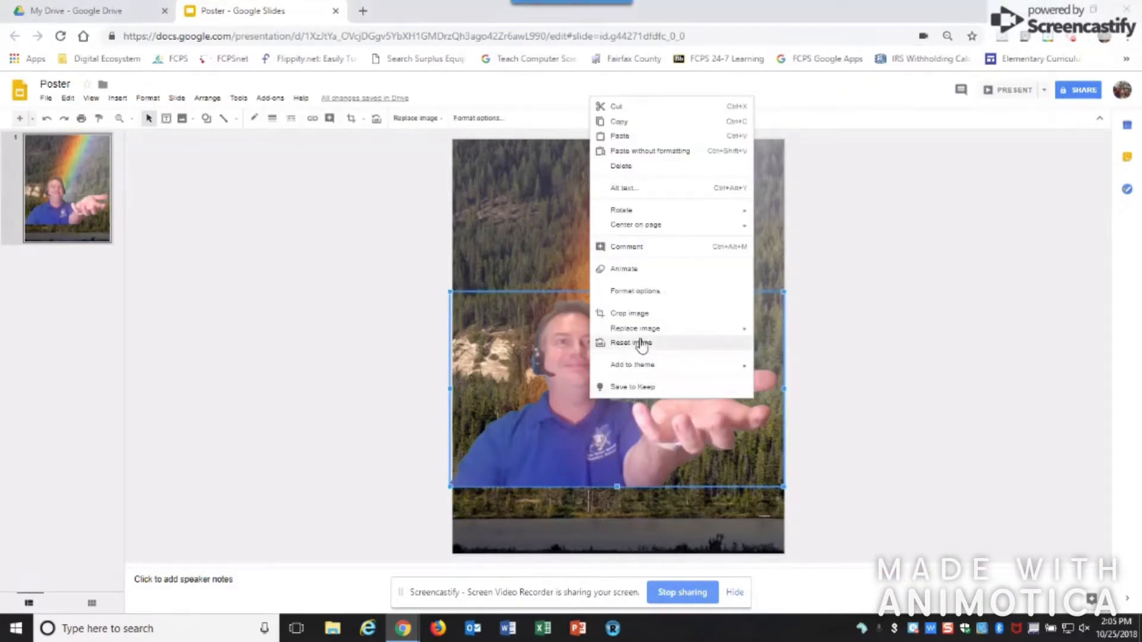
{"action": "mouse_move", "coordinate": [645, 214]}
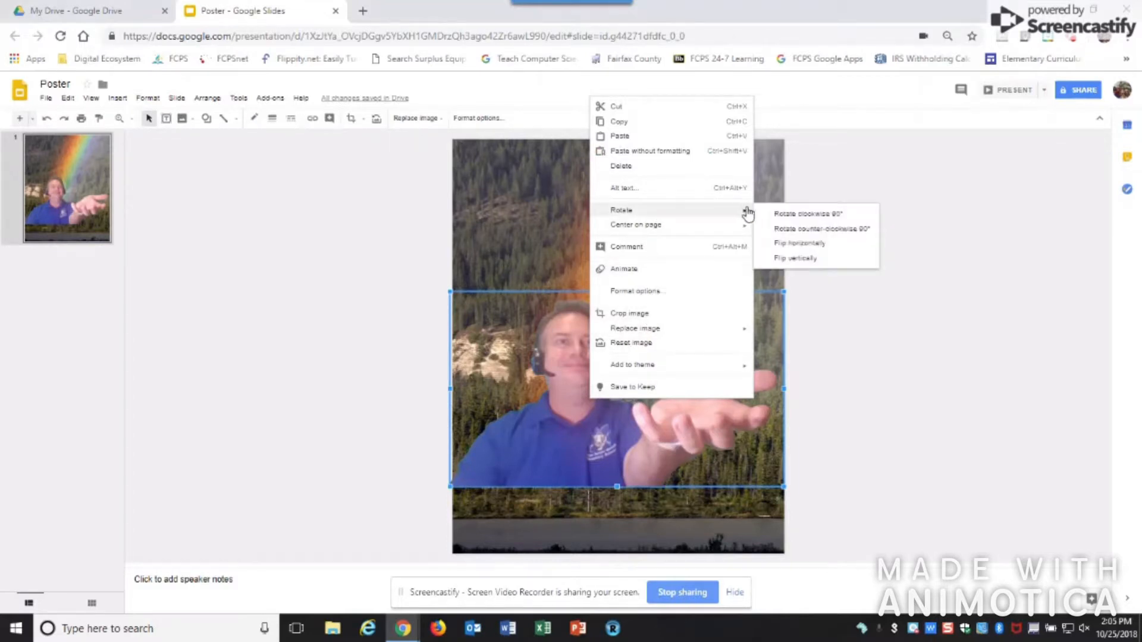
{"action": "left_click", "coordinate": [793, 244]}
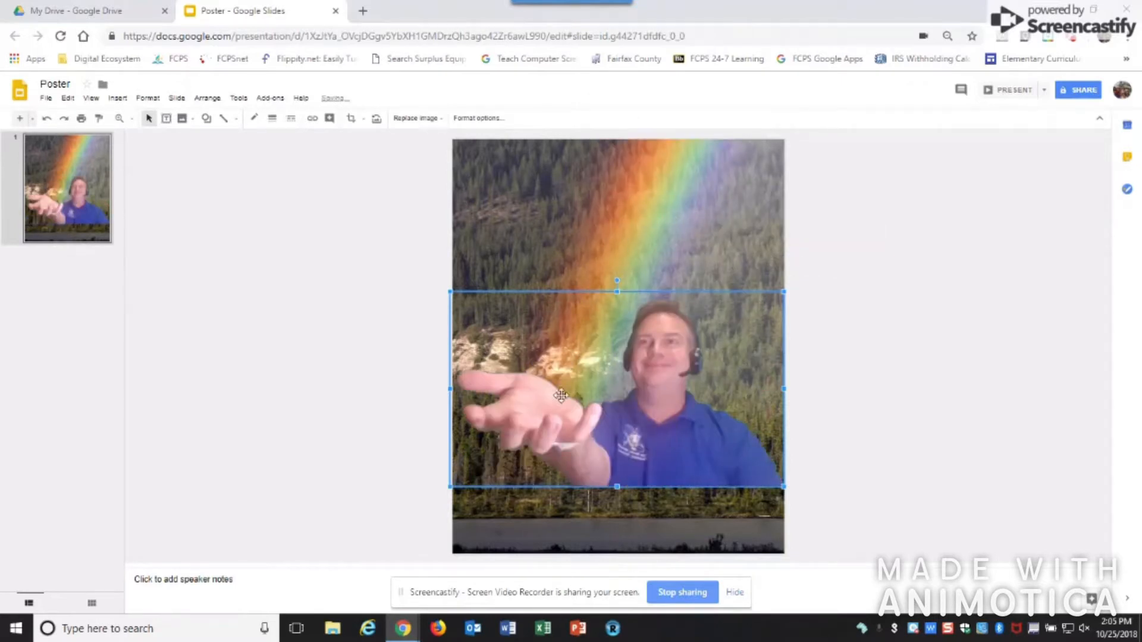
Move the cutout slightly right and down so the open hand sits beneath the end of the rainbow
{"action": "left_click_drag", "start_coordinate": [647, 444], "coordinate": [650, 449]}
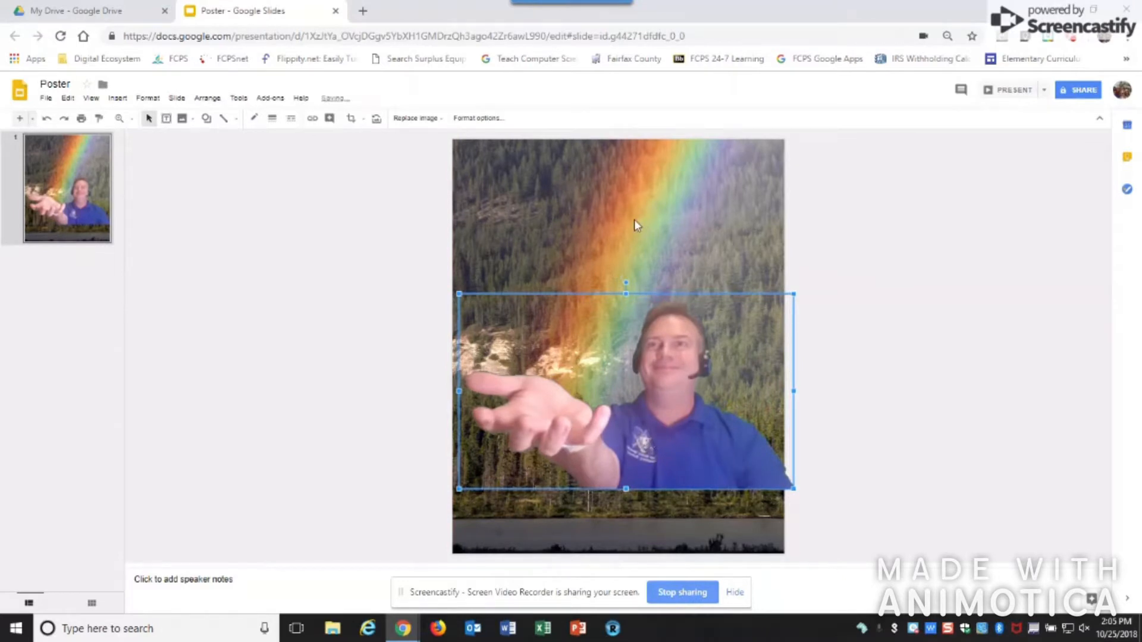
{"action": "left_click_drag", "start_coordinate": [681, 438], "coordinate": [681, 460]}
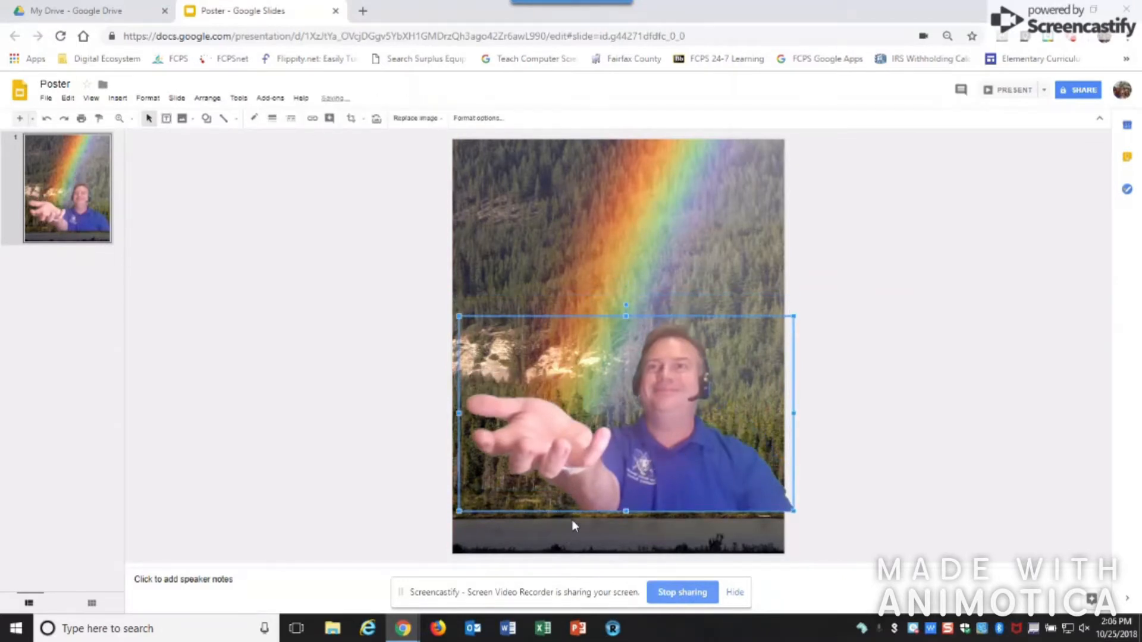
{"action": "left_click_drag", "start_coordinate": [657, 479], "coordinate": [656, 488]}
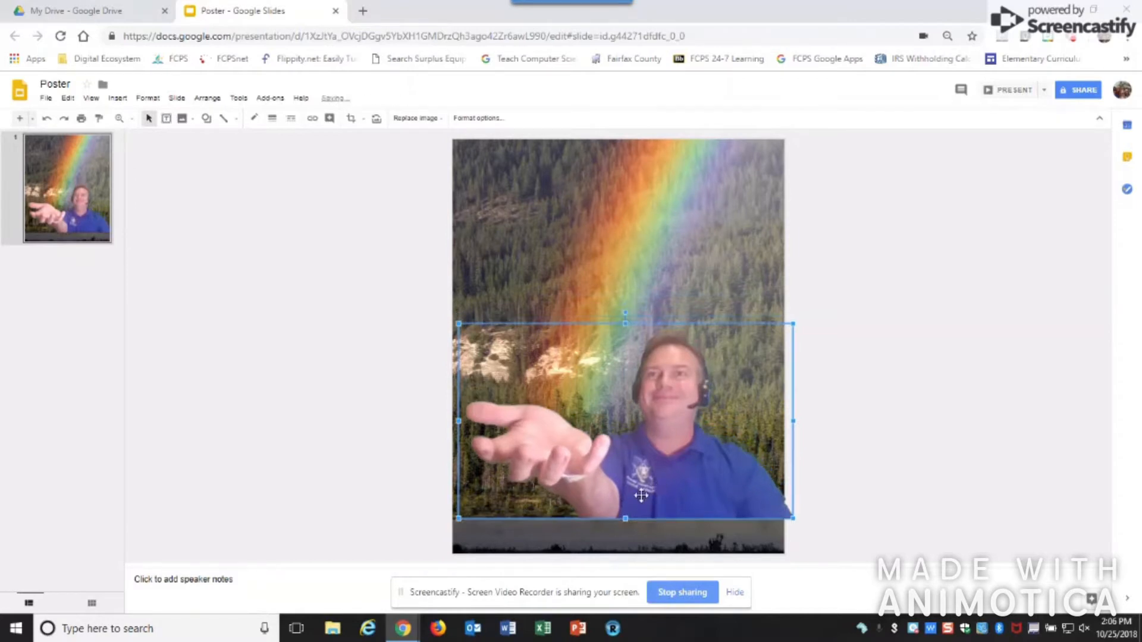
{"action": "left_click", "coordinate": [673, 225]}
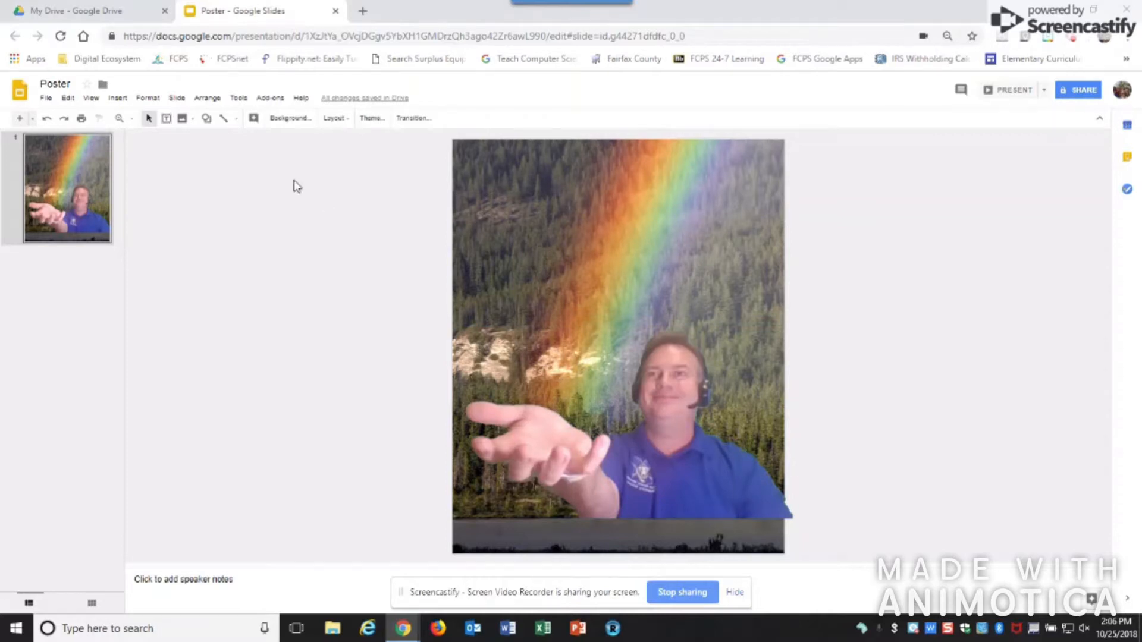
Insert the third result, a blue globe, from a Google image search for "earth png" into the slide
{"action": "left_click", "coordinate": [115, 99]}
{"action": "mouse_move", "coordinate": [122, 123]}
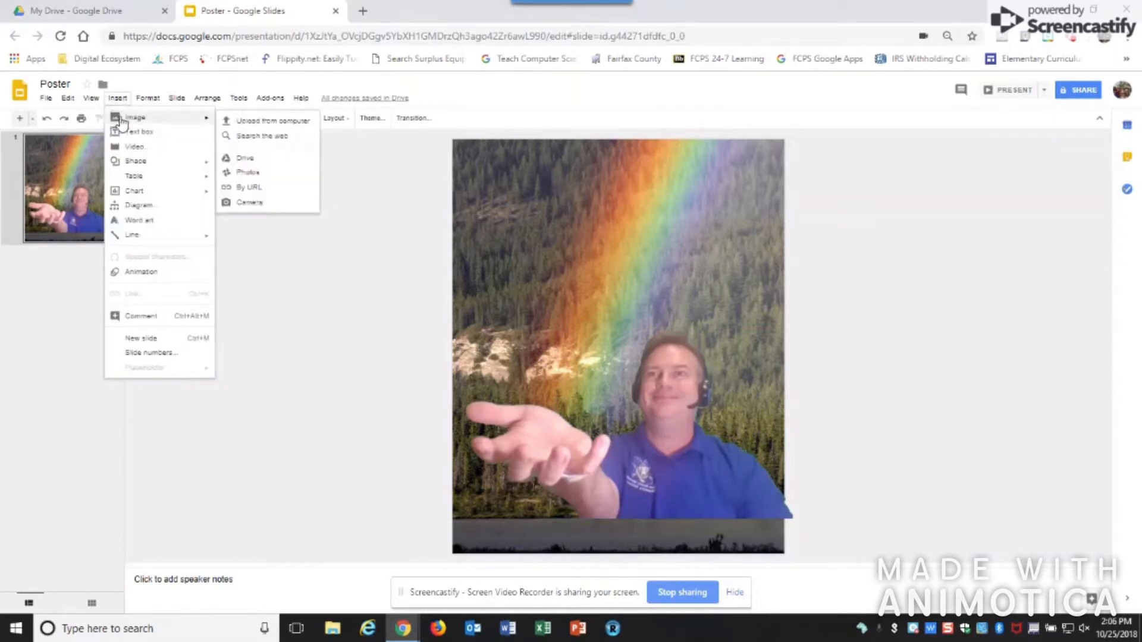
{"action": "left_click", "coordinate": [252, 137]}
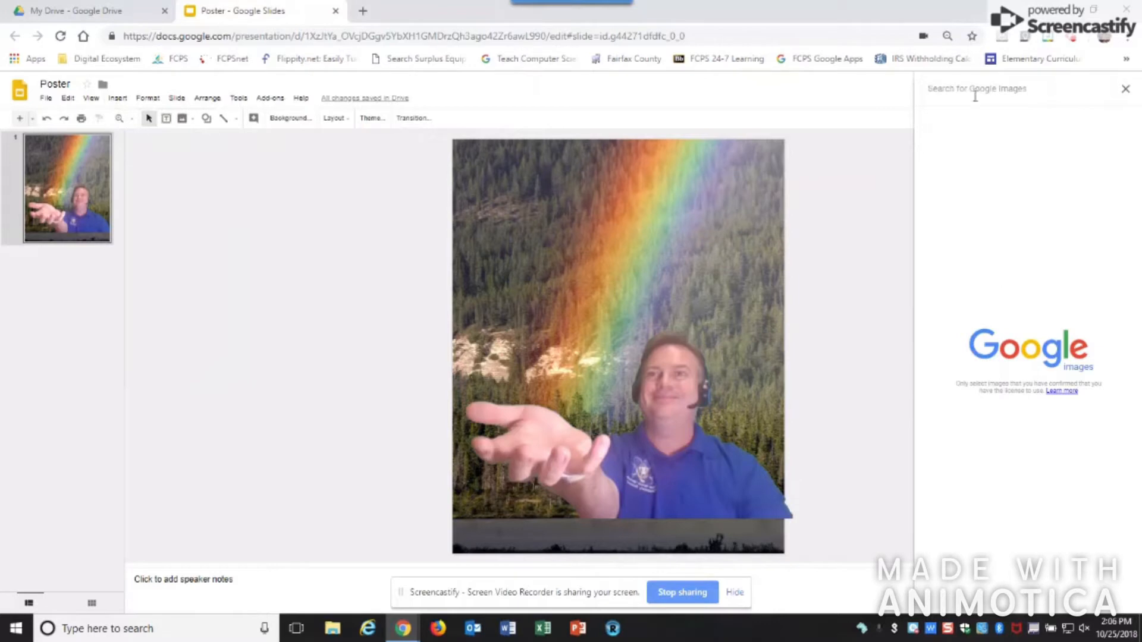
{"action": "type", "text": "earth"}
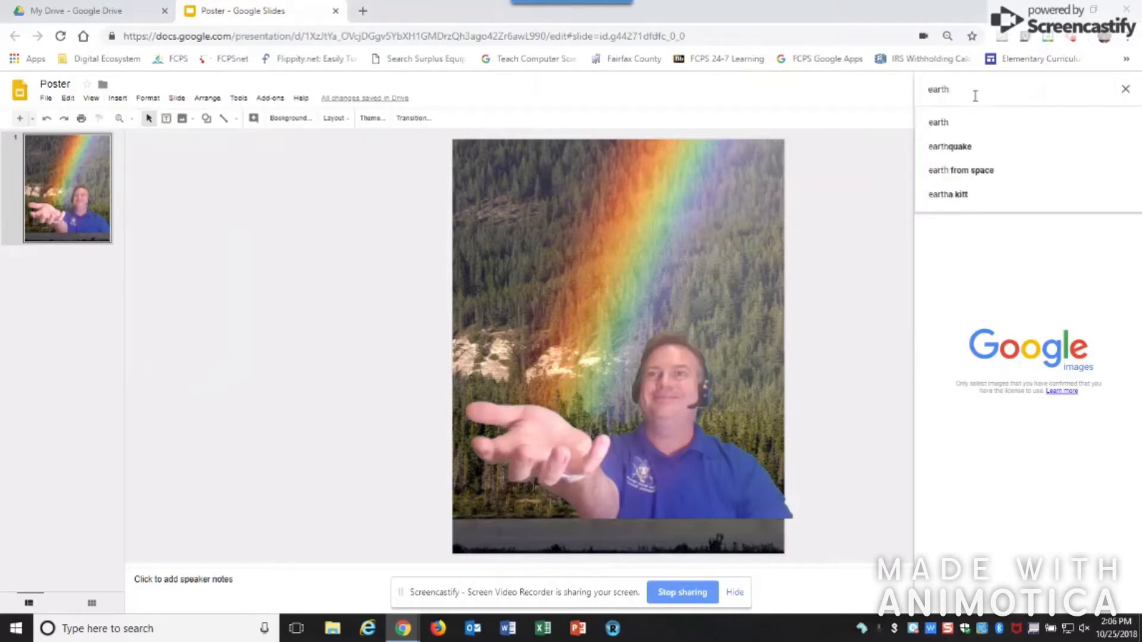
{"action": "type", "text": " png"}
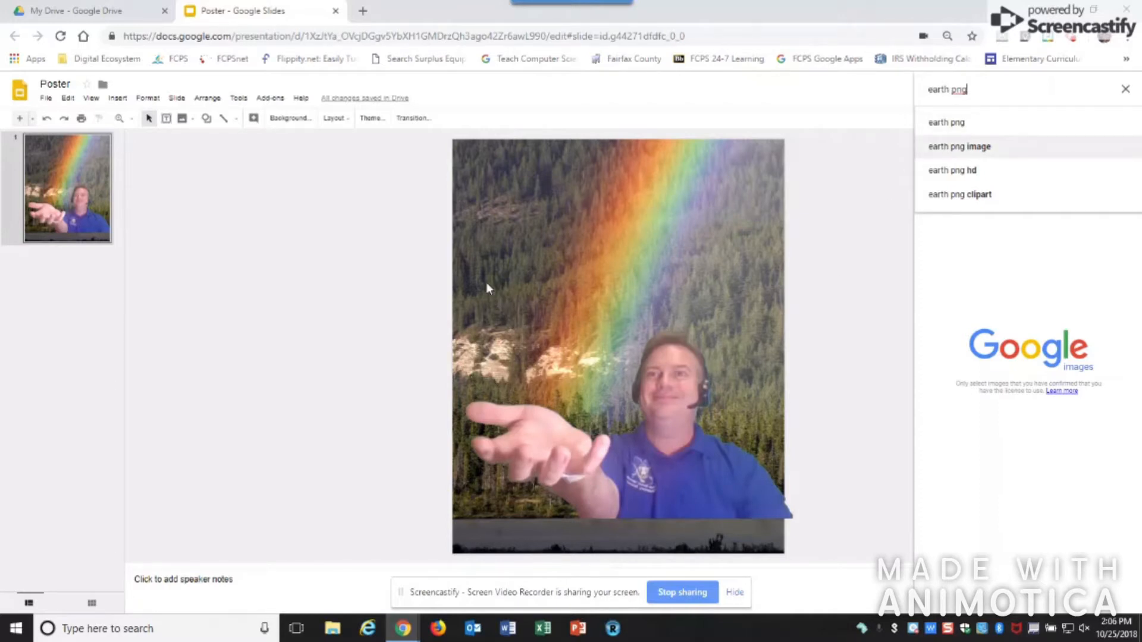
{"action": "left_click", "coordinate": [1006, 126]}
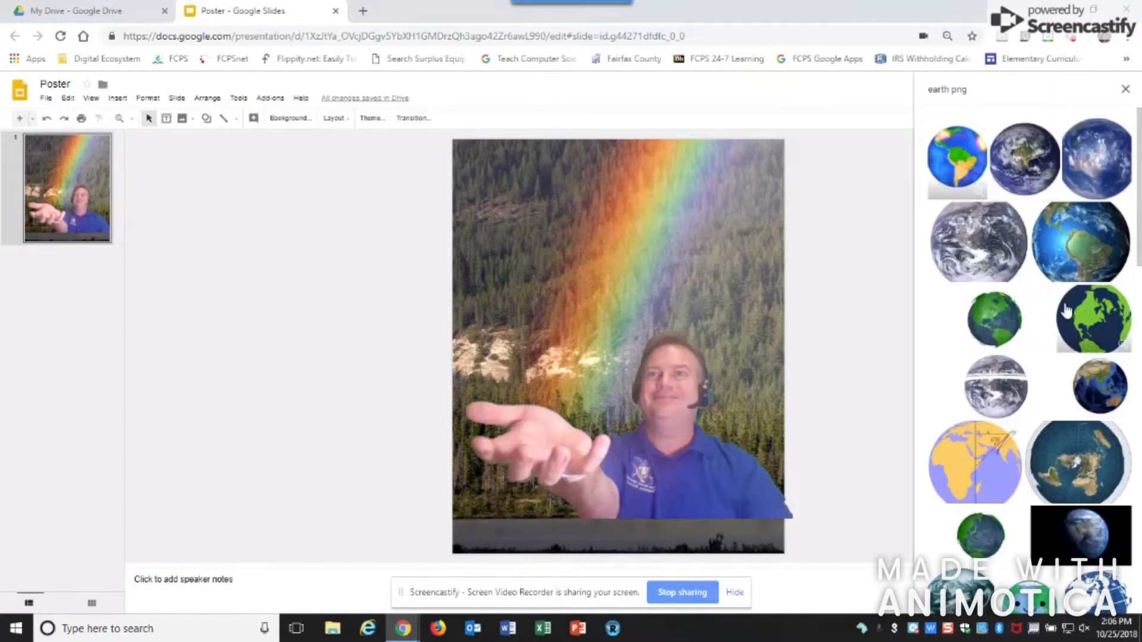
{"action": "left_click", "coordinate": [1089, 174]}
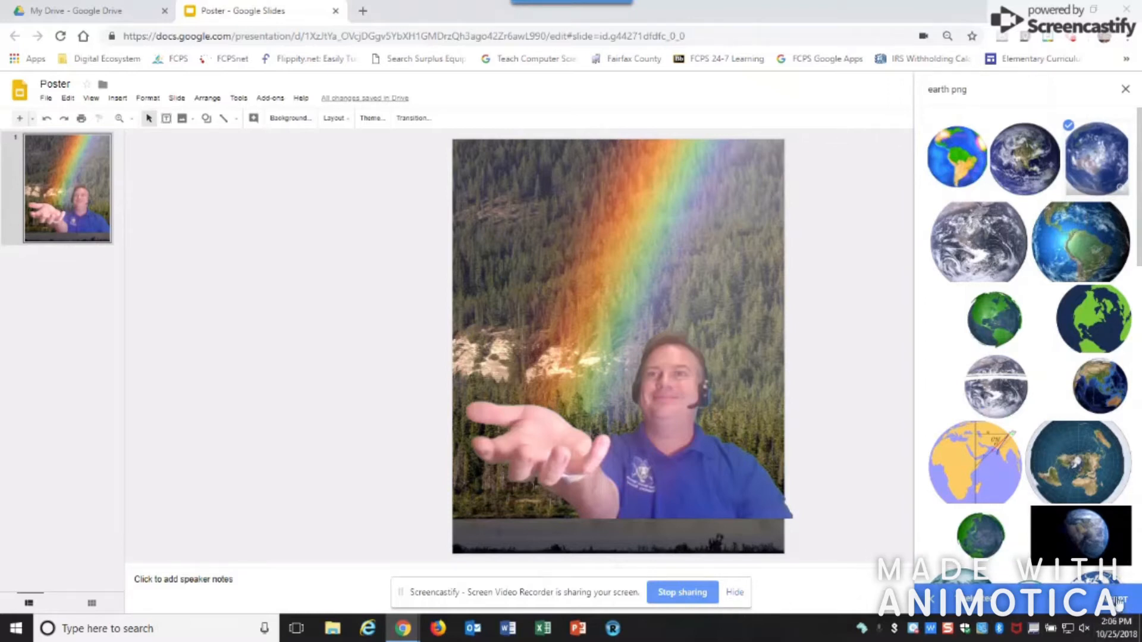
{"action": "left_click", "coordinate": [1117, 601]}
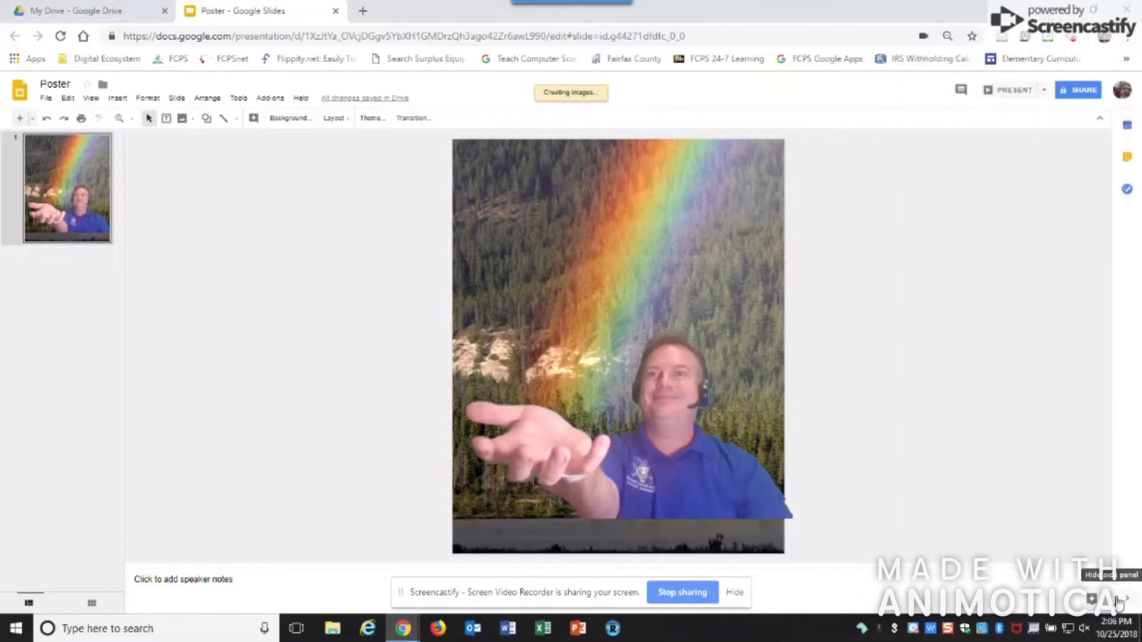
Move the earth image over the man's open hand and shrink it slightly so it rests on the palm beside his face
{"action": "left_click_drag", "start_coordinate": [557, 226], "coordinate": [557, 319]}
{"action": "mouse_move", "coordinate": [546, 360]}
{"action": "left_mouse_down"}
{"action": "mouse_move", "coordinate": [572, 359]}
{"action": "mouse_move", "coordinate": [556, 362]}
{"action": "left_mouse_up"}
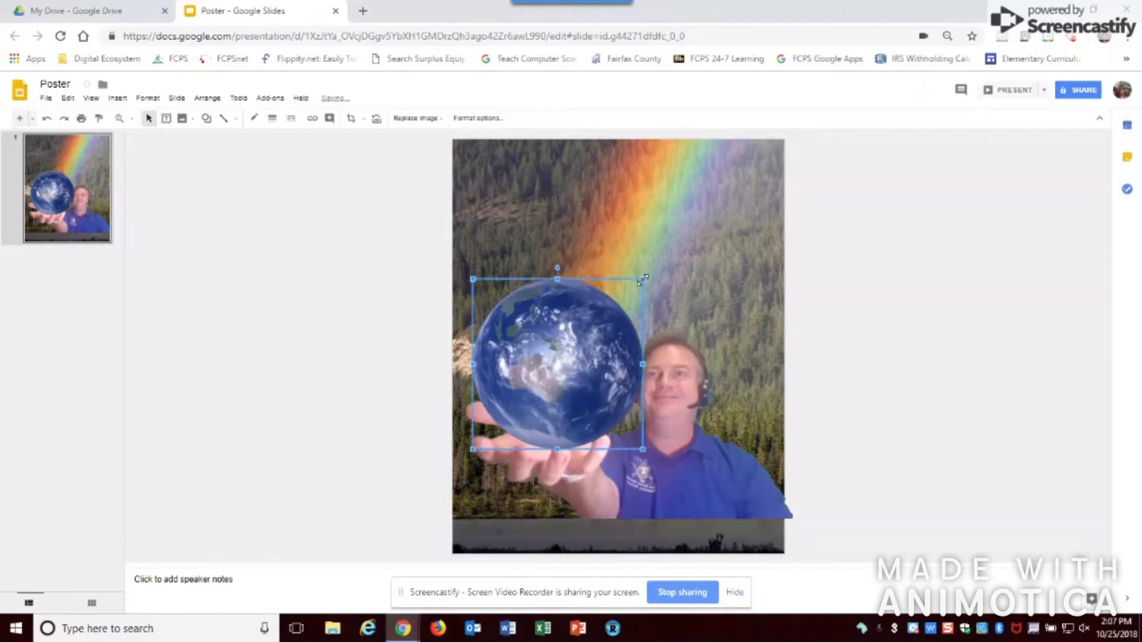
{"action": "left_click_drag", "start_coordinate": [643, 277], "coordinate": [633, 288]}
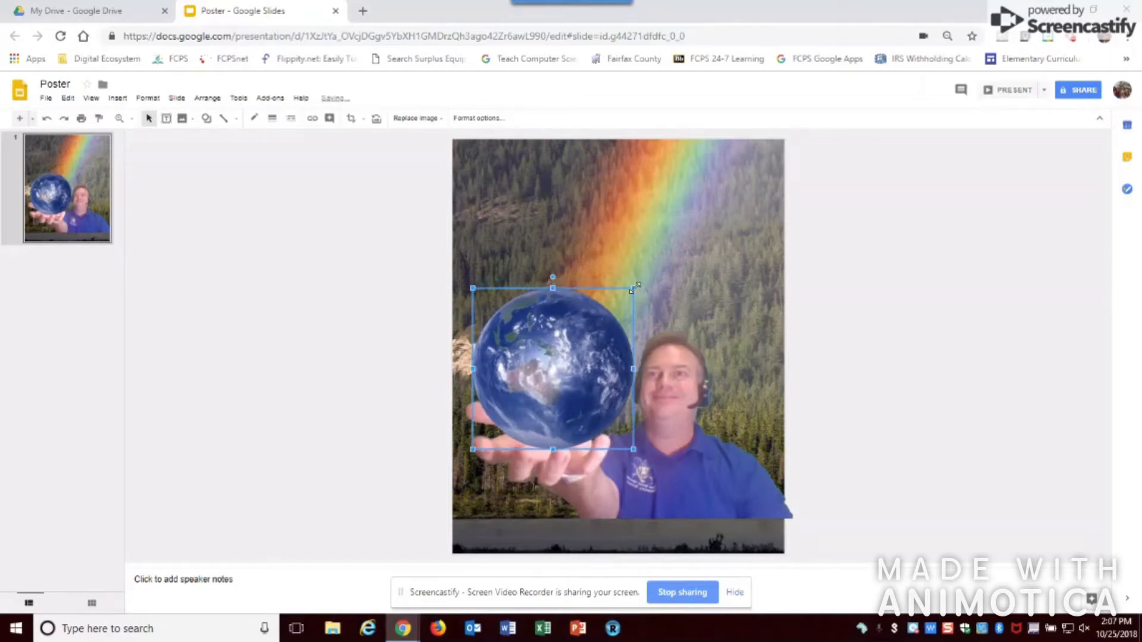
{"action": "left_click_drag", "start_coordinate": [632, 290], "coordinate": [619, 304]}
{"action": "left_click_drag", "start_coordinate": [570, 347], "coordinate": [573, 347]}
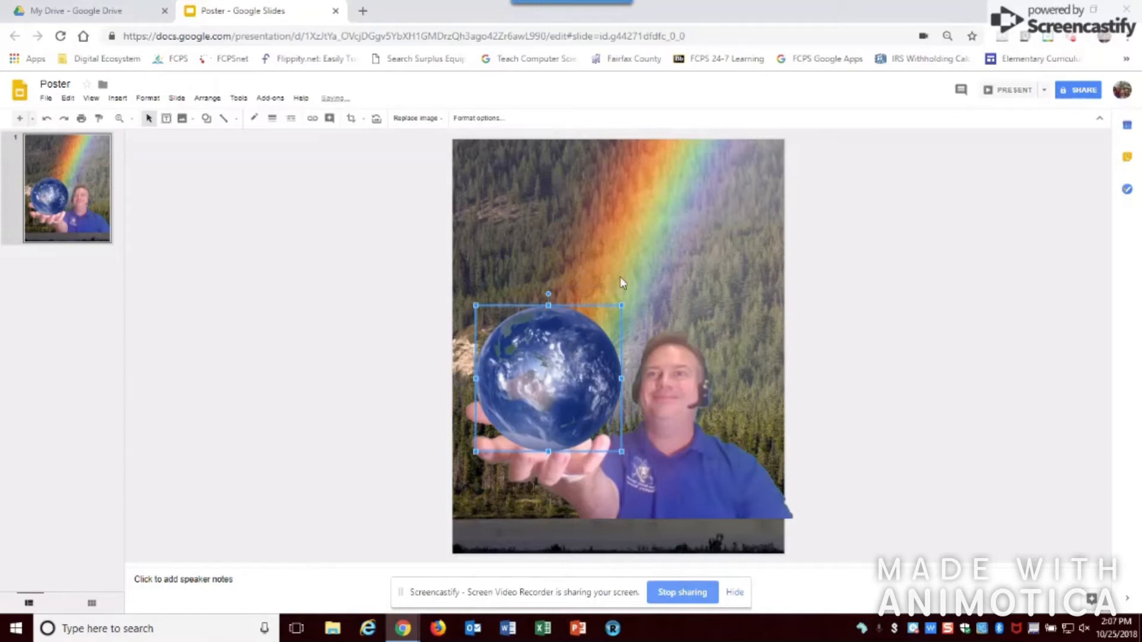
{"action": "left_click", "coordinate": [658, 272]}
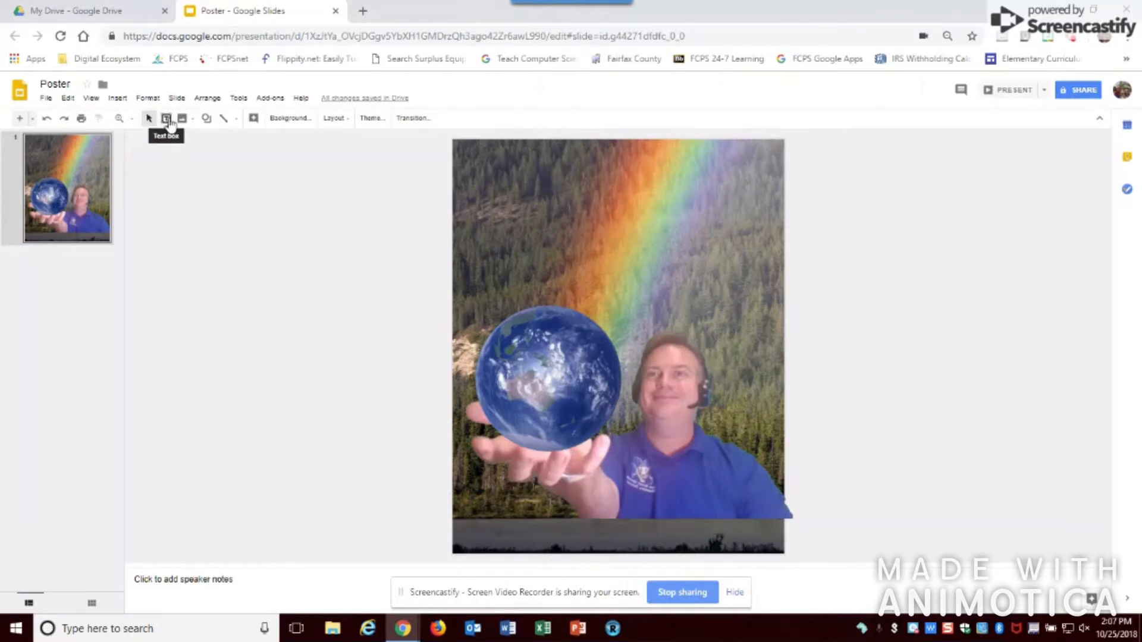
Draw a wide text box across the upper third of the poster, above the earth and the man's head
{"action": "left_click", "coordinate": [117, 99]}
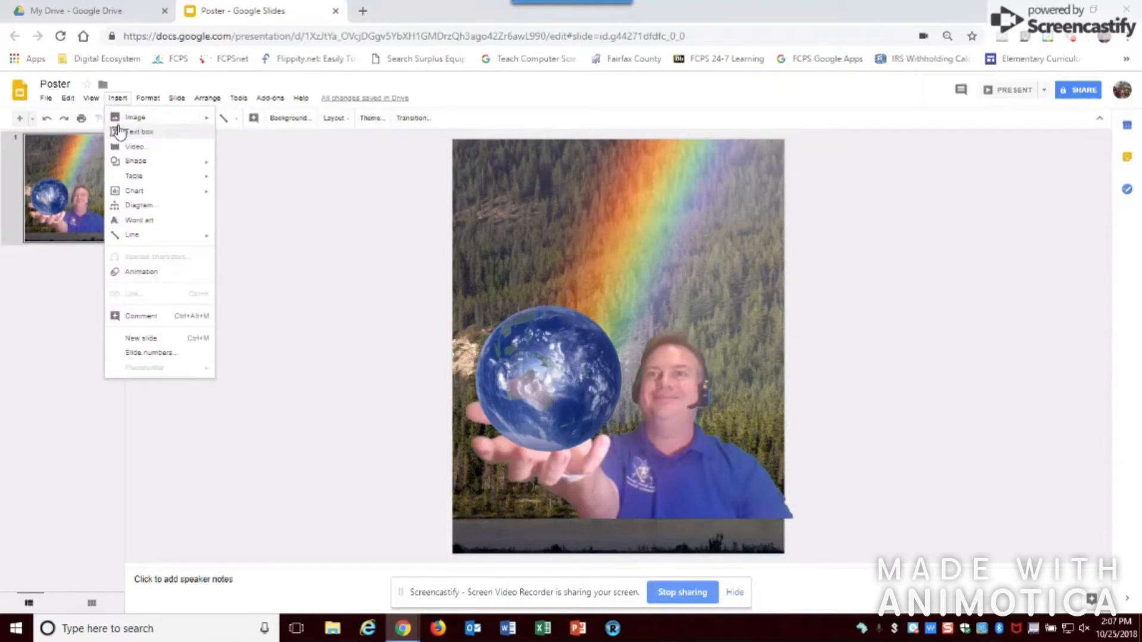
{"action": "left_click", "coordinate": [141, 134]}
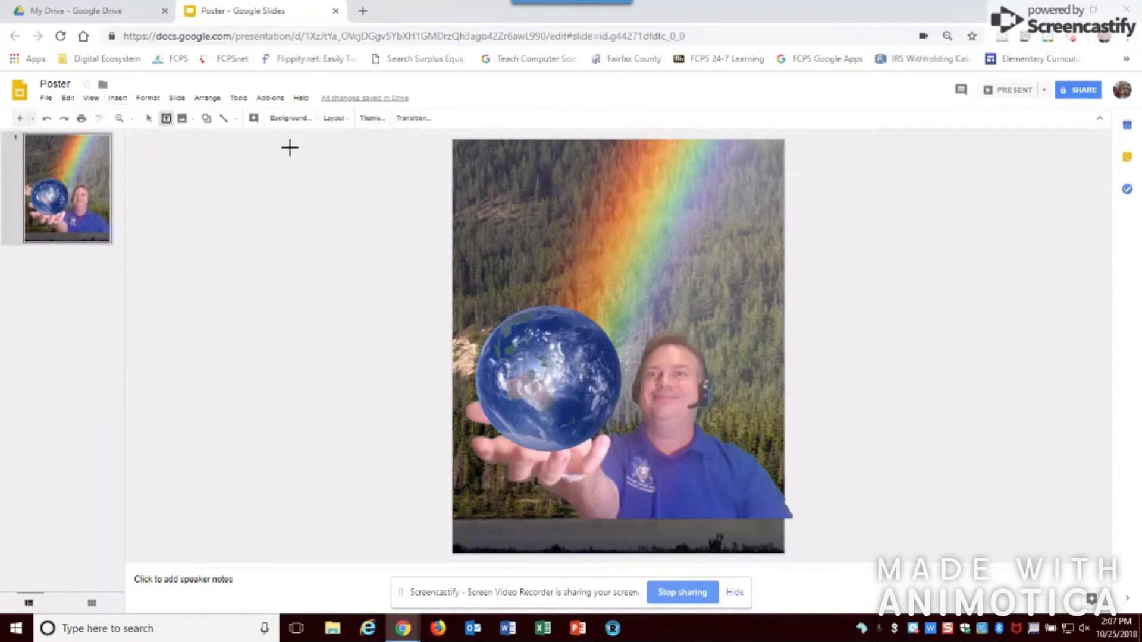
{"action": "left_click_drag", "start_coordinate": [475, 150], "coordinate": [755, 276]}
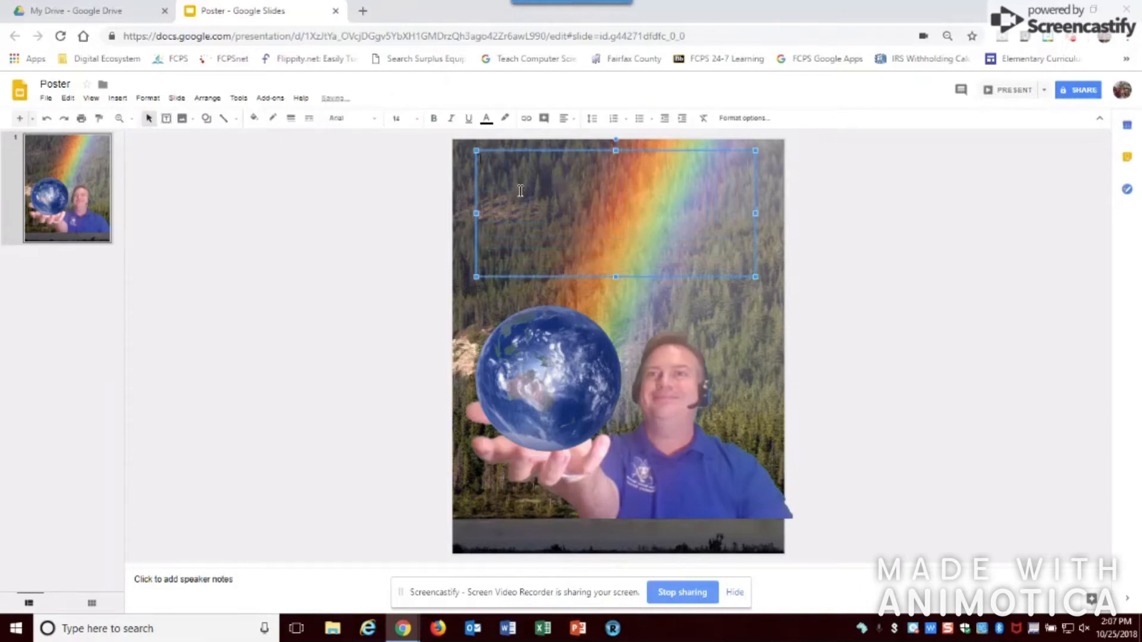
Add the Nanum Gothic and Quicksand fonts to the document's font list
{"action": "left_click", "coordinate": [375, 121]}
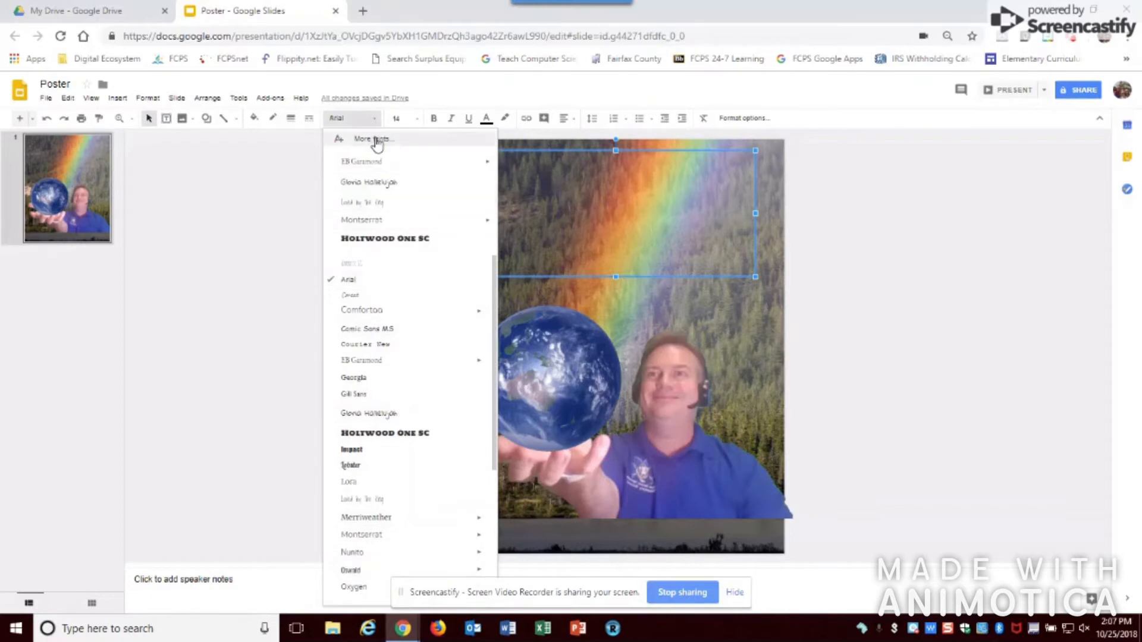
{"action": "left_click", "coordinate": [377, 141]}
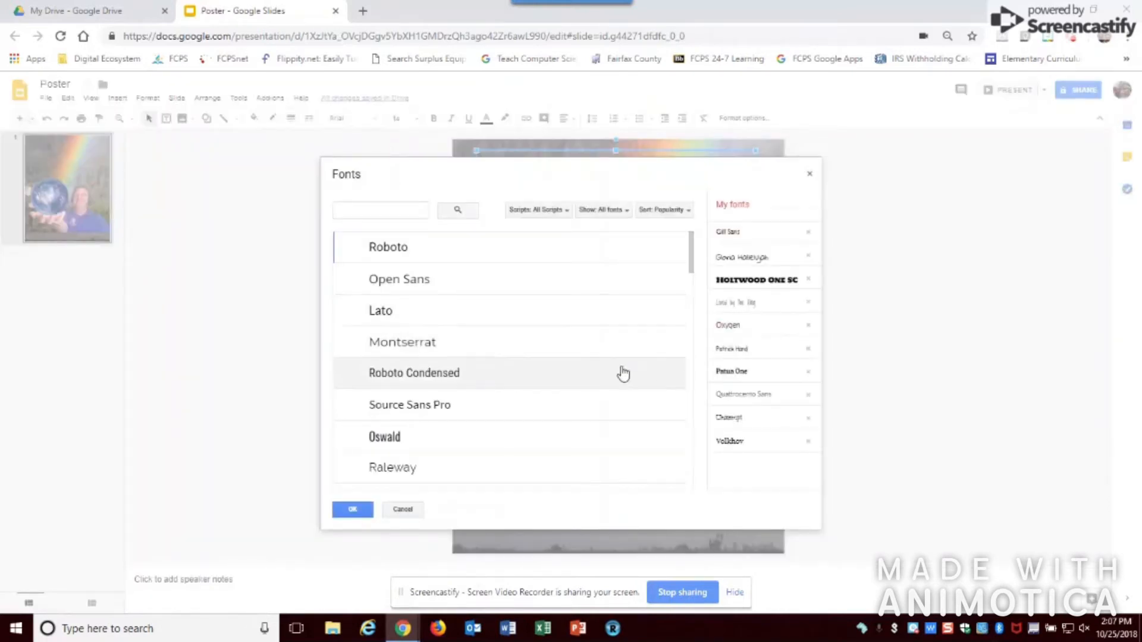
{"action": "scroll", "coordinate": [691, 300], "scroll_direction": "down", "scroll_amount": 3}
{"action": "left_click_drag", "start_coordinate": [691, 301], "coordinate": [688, 392]}
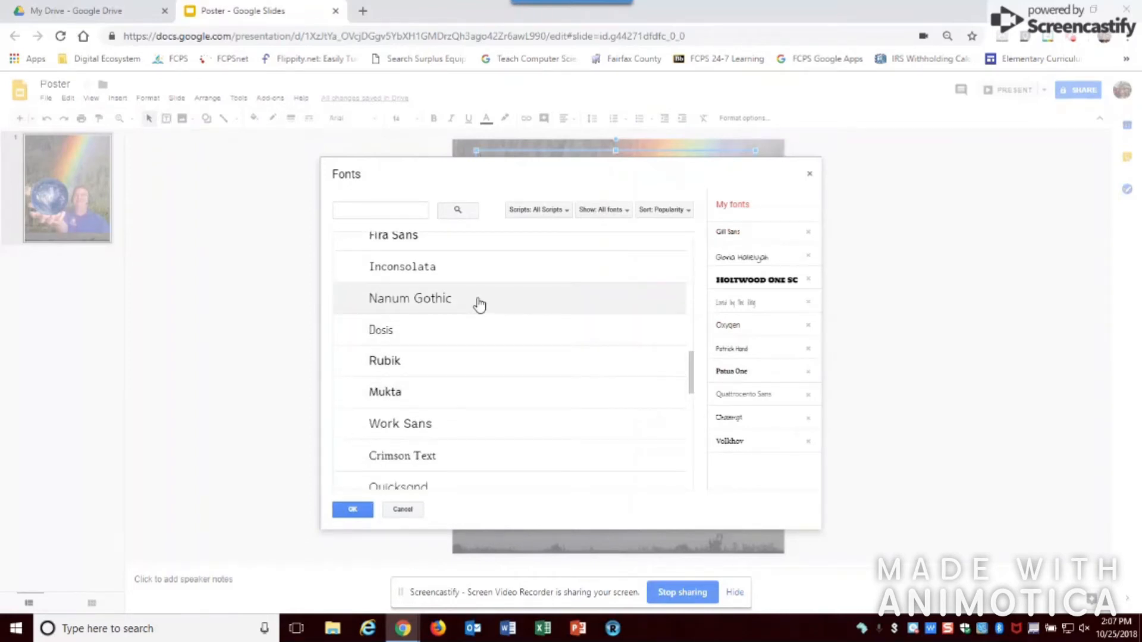
{"action": "left_click", "coordinate": [479, 304]}
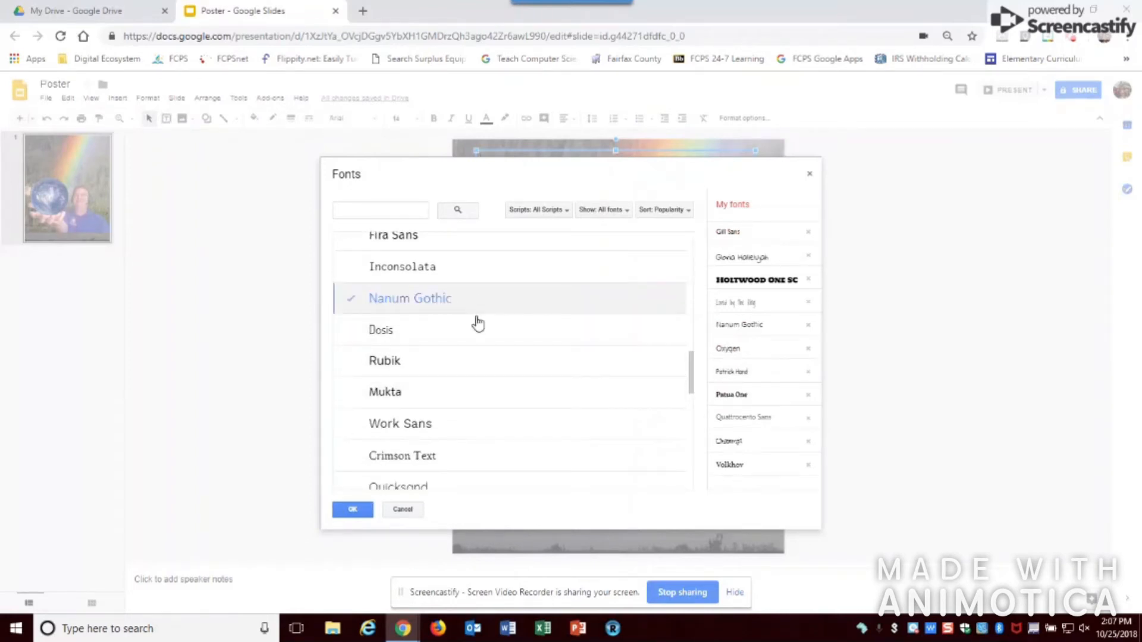
{"action": "left_click", "coordinate": [446, 484]}
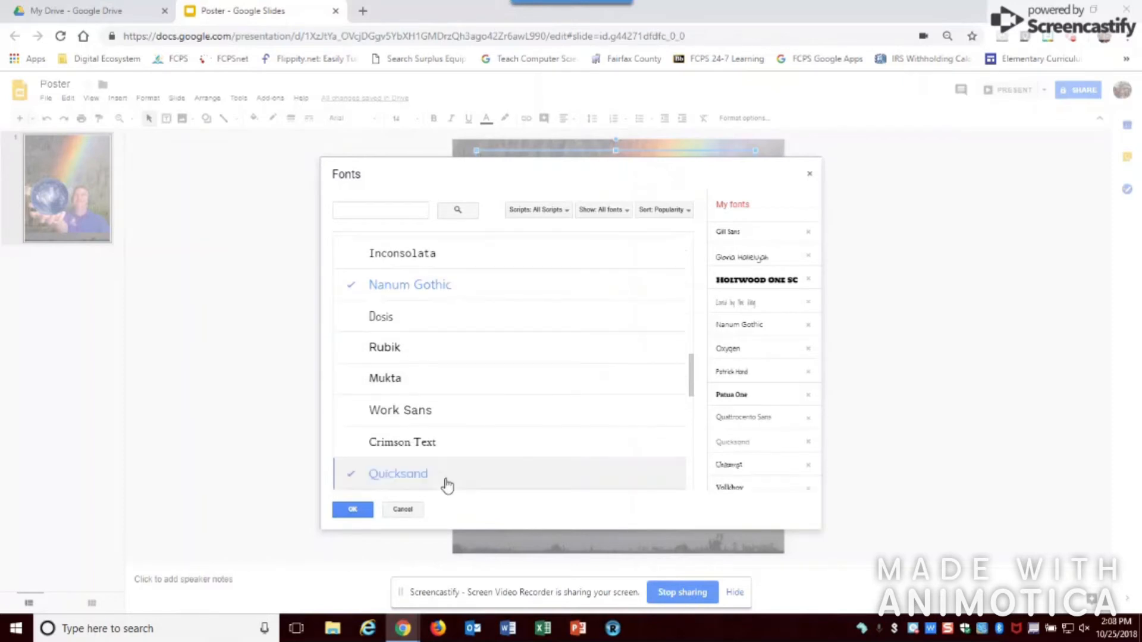
{"action": "left_click", "coordinate": [354, 512]}
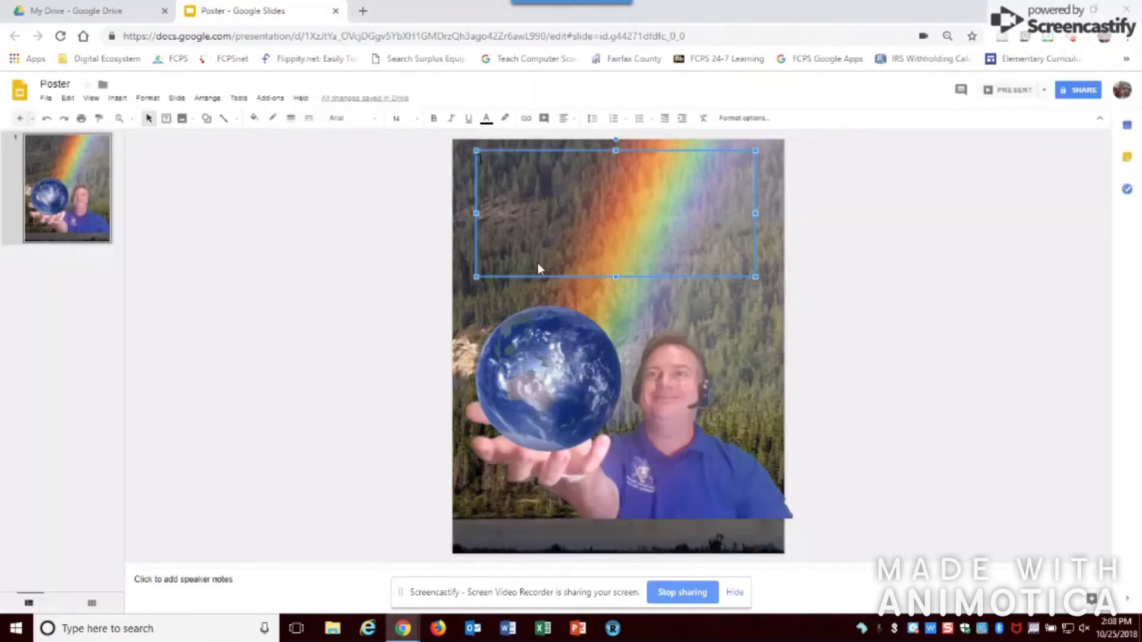
Set the empty text box's text formatting to size 72, bold and cyan
{"action": "left_click", "coordinate": [418, 125]}
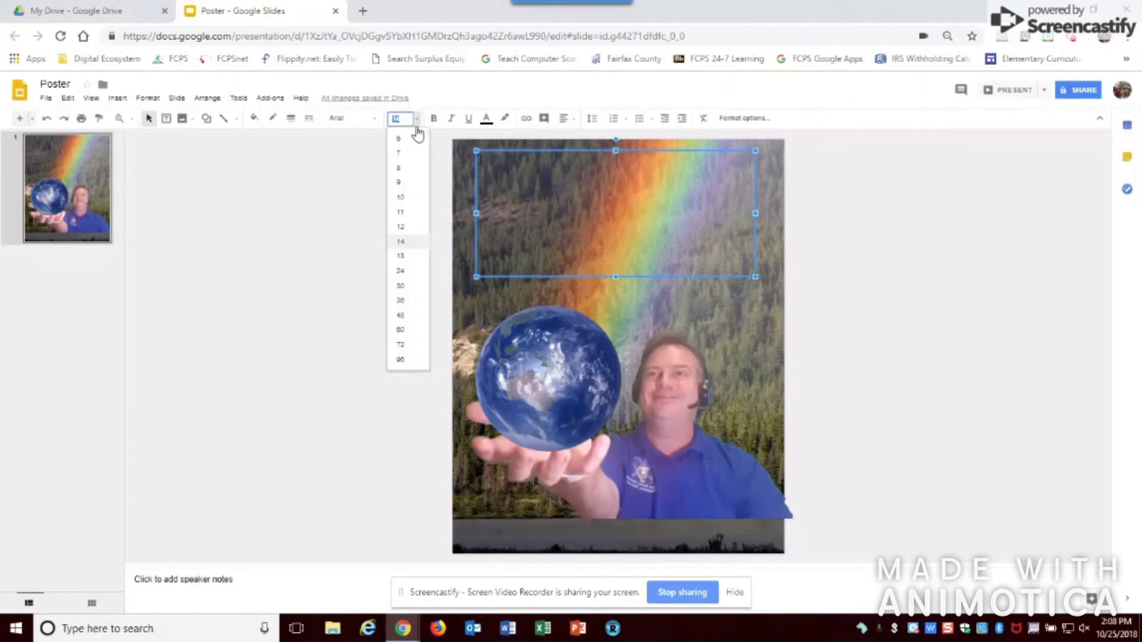
{"action": "left_click", "coordinate": [401, 346]}
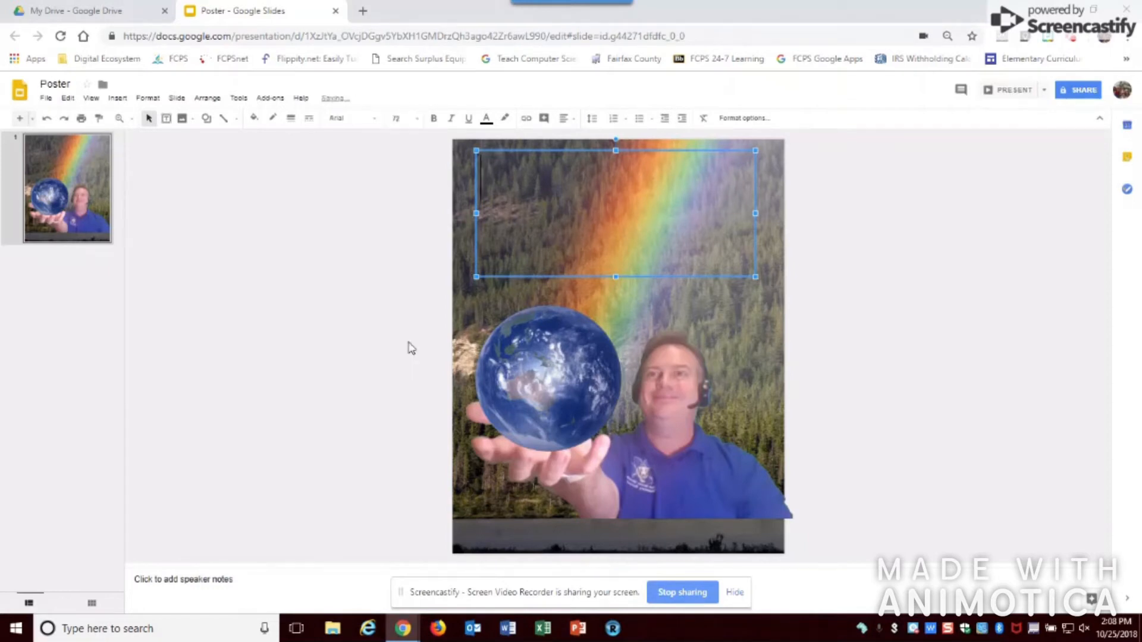
{"action": "left_click", "coordinate": [434, 118]}
{"action": "left_click", "coordinate": [488, 120]}
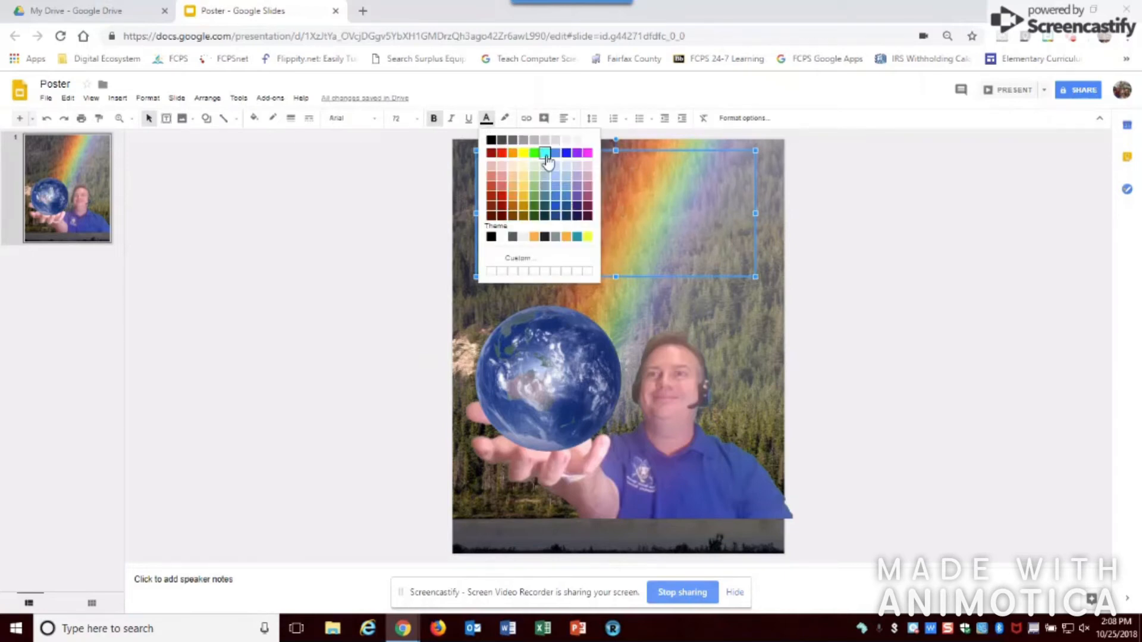
{"action": "left_click", "coordinate": [545, 154]}
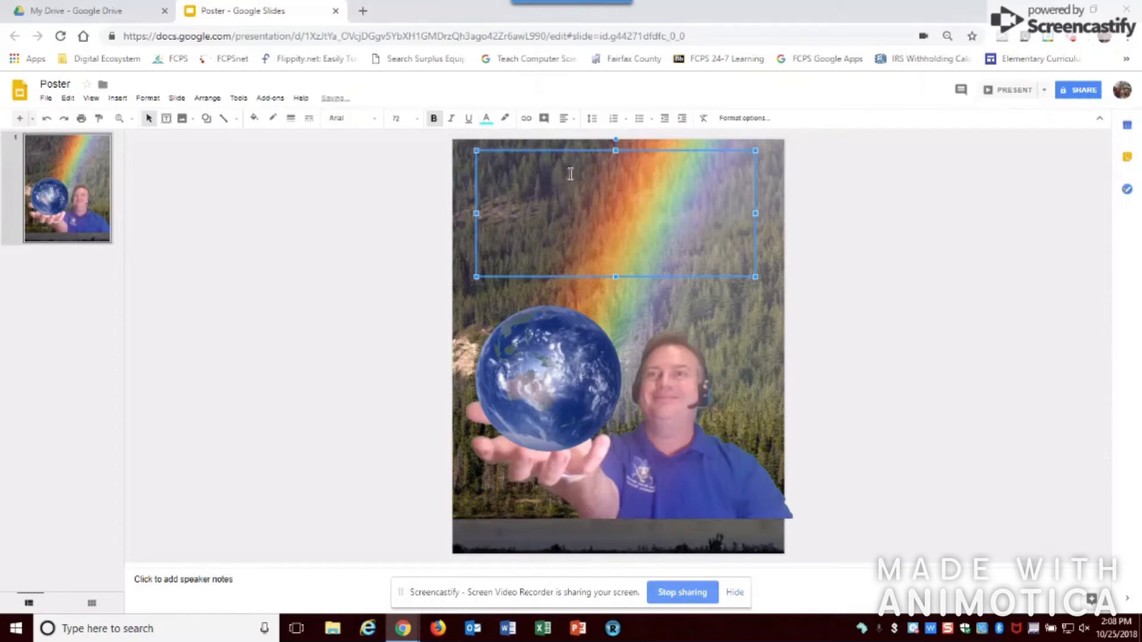